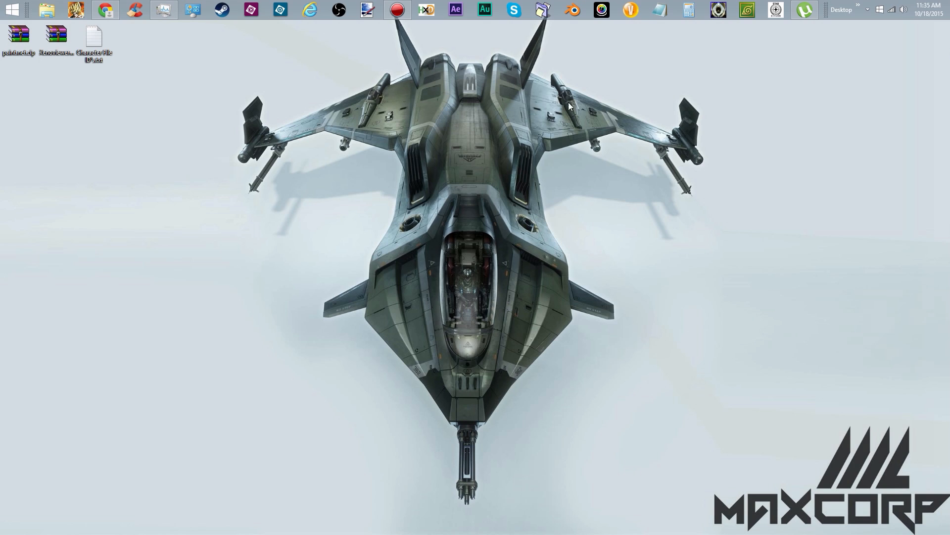
# Extract the paint.net folder from the paint.net.zip archive to the desktop.
pyautogui.click(24, 47)
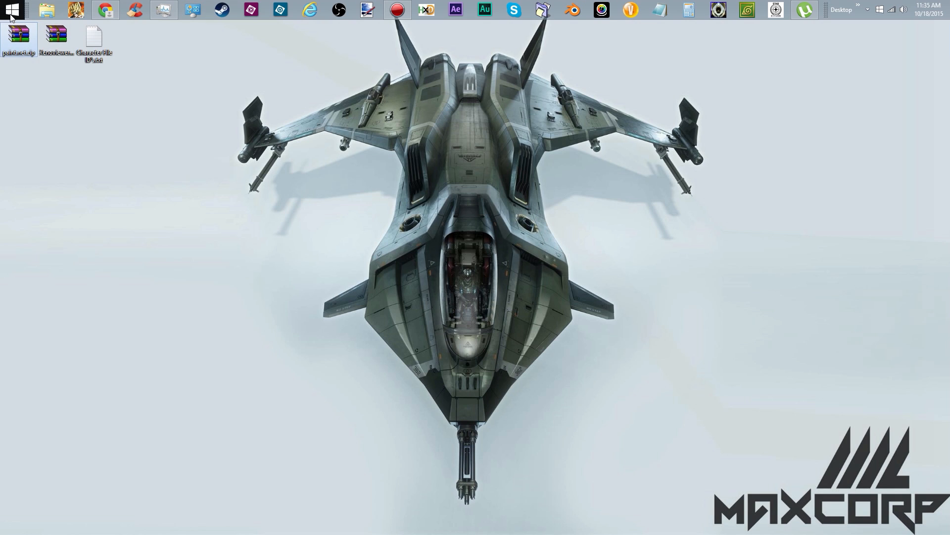
pyautogui.doubleClick(13, 32)
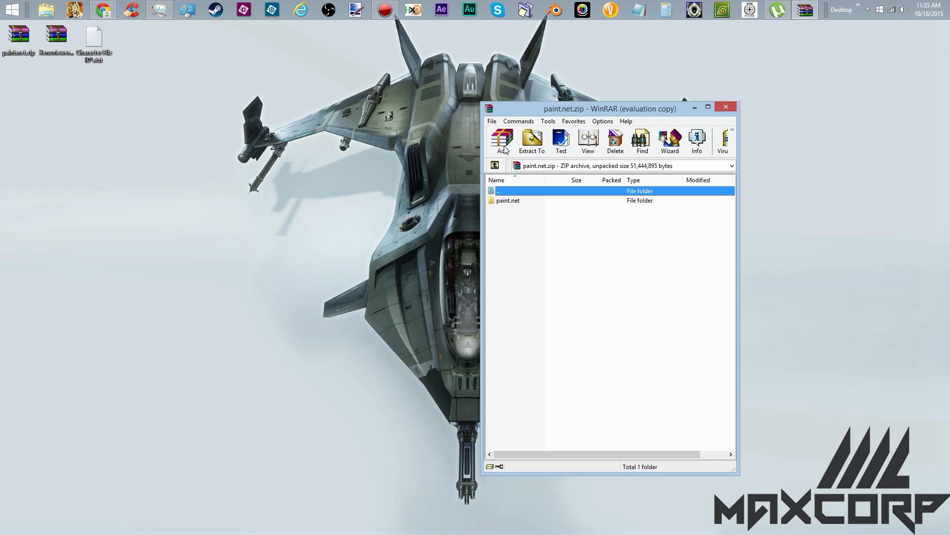
pyautogui.click(523, 200)
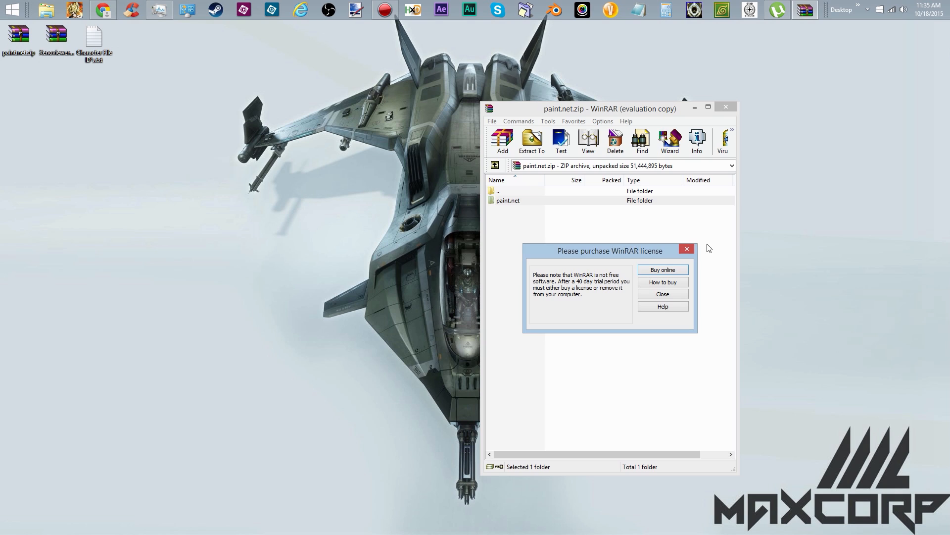
pyautogui.click(686, 247)
pyautogui.moveTo(523, 200); pyautogui.dragTo(173, 286)
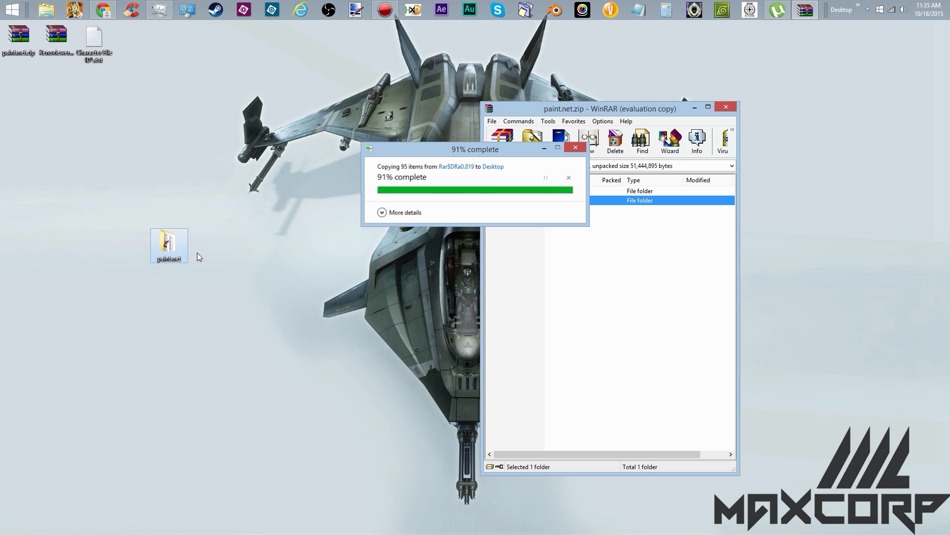
# Launch PaintDotNet.exe from the extracted paint.net folder and put away the folder and archive windows.
pyautogui.click(162, 254)
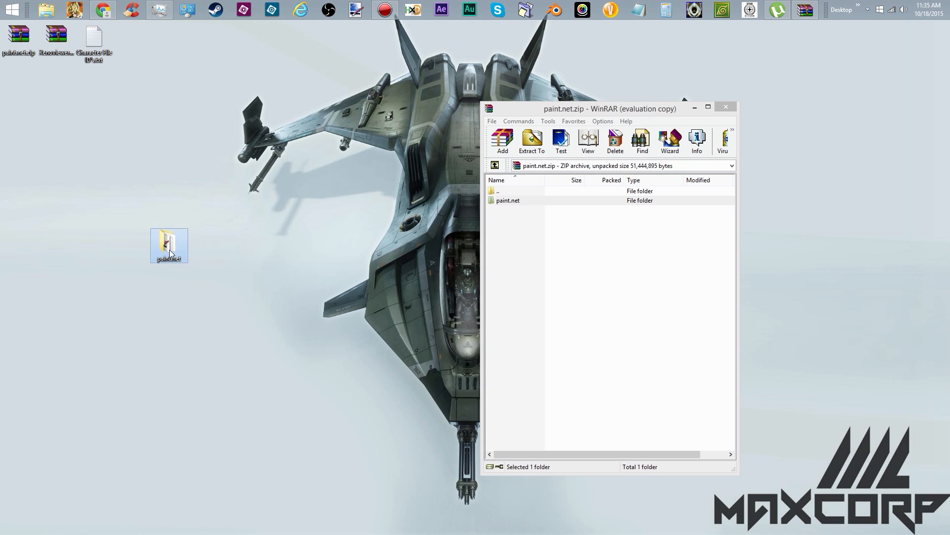
pyautogui.doubleClick(169, 250)
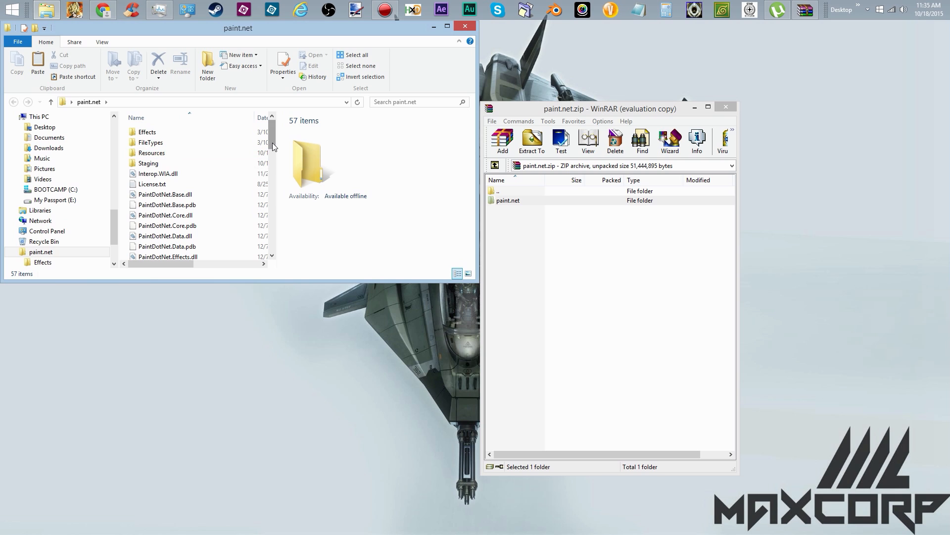
pyautogui.moveTo(273, 147)
pyautogui.mouseDown()
pyautogui.moveTo(284, 212)
pyautogui.moveTo(275, 144)
pyautogui.moveTo(274, 154)
pyautogui.mouseUp()
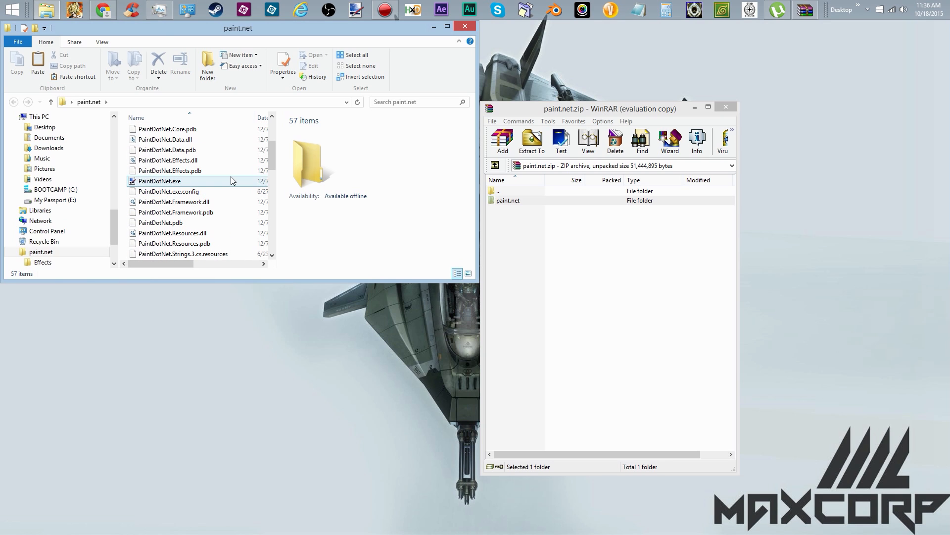
pyautogui.click(231, 180)
pyautogui.click(434, 26)
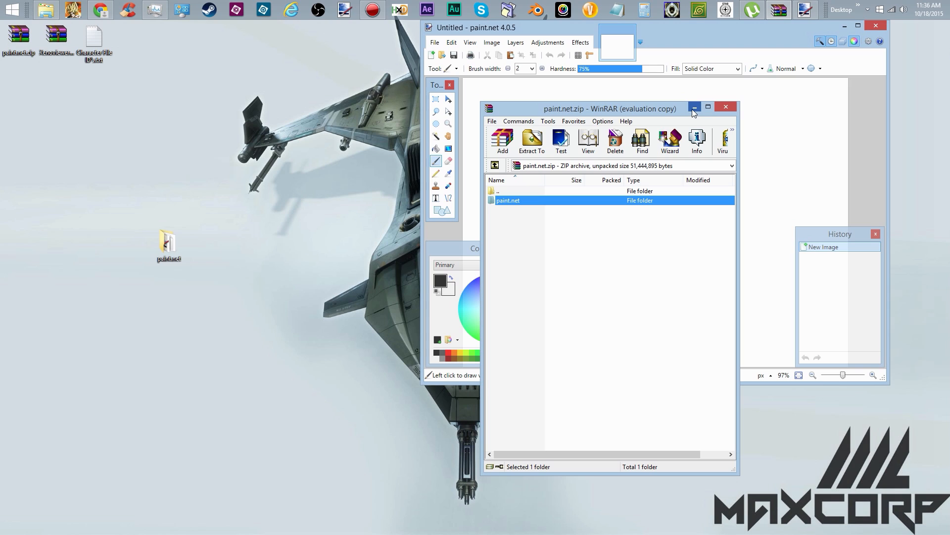
pyautogui.click(694, 108)
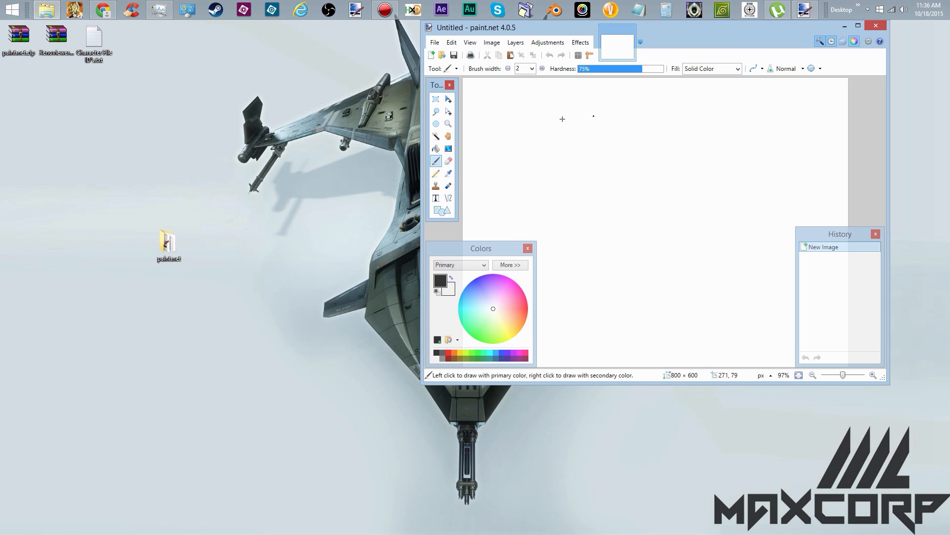
# Extract the Xenoviewer folder from the Xenoviewer.zip archive to the desktop.
pyautogui.click(55, 46)
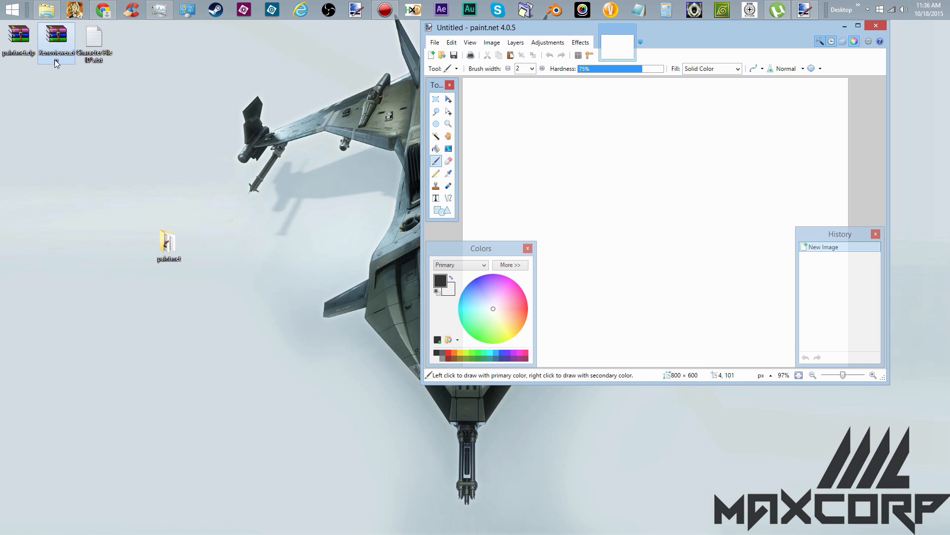
pyautogui.doubleClick(64, 35)
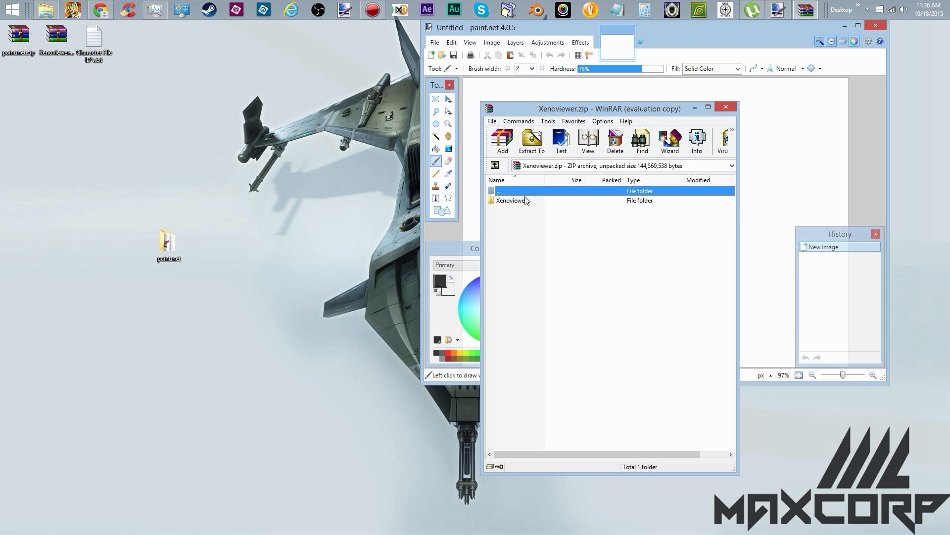
pyautogui.doubleClick(523, 199)
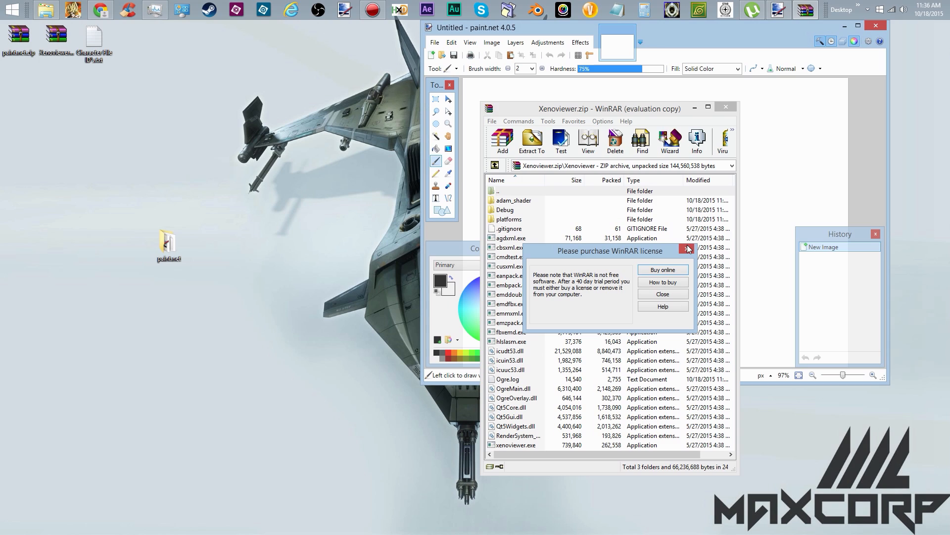
pyautogui.click(687, 248)
pyautogui.click(617, 228)
pyautogui.press('BackSpace')
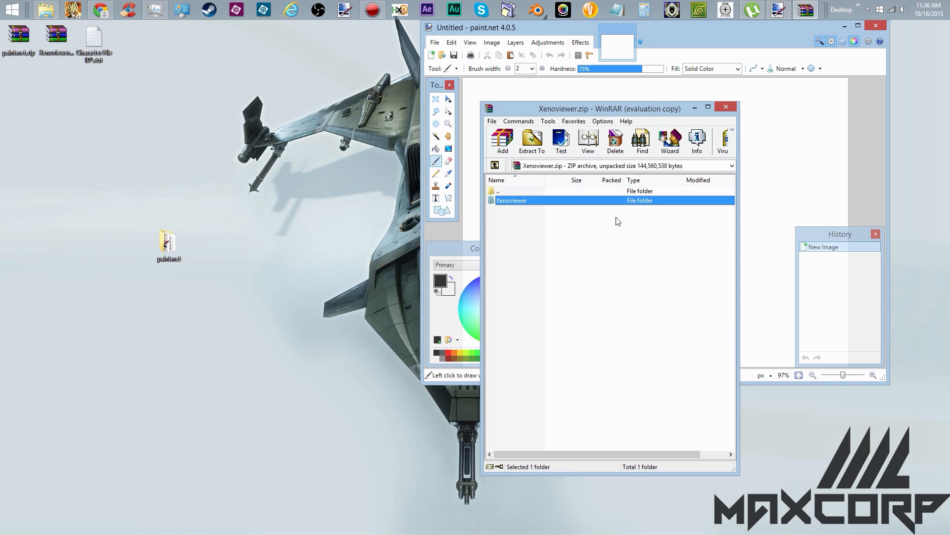
pyautogui.moveTo(583, 199); pyautogui.dragTo(169, 147)
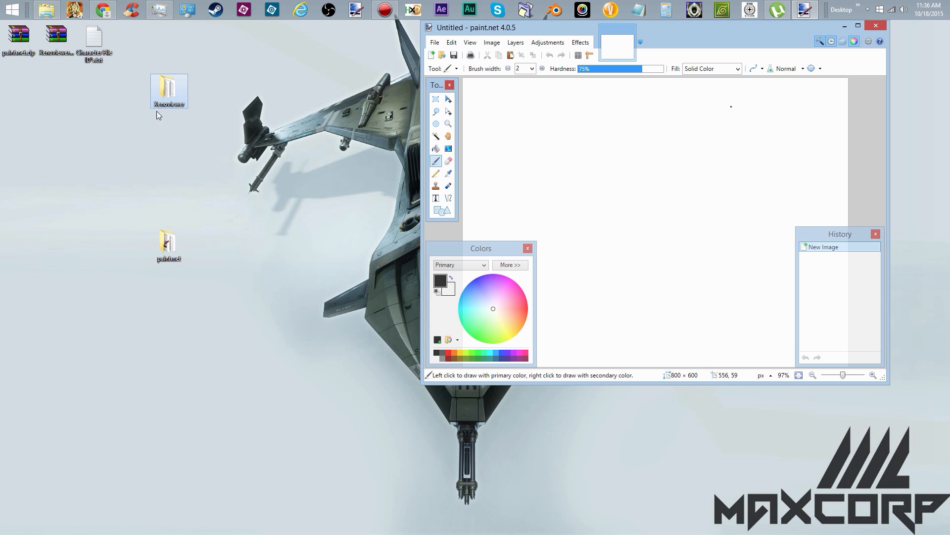
# Launch xenoviewer.exe from the extracted Xenoviewer folder and close the folder window.
pyautogui.doubleClick(168, 93)
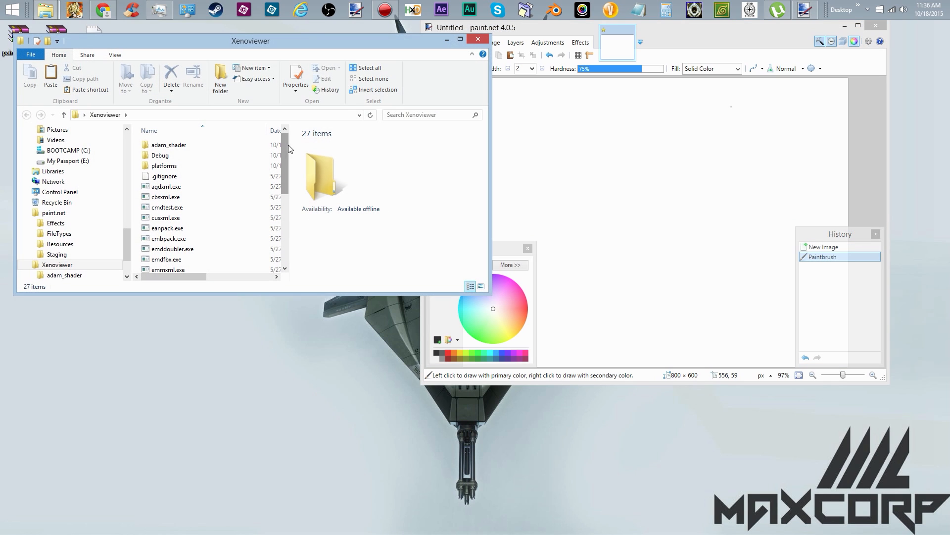
pyautogui.moveTo(289, 145); pyautogui.dragTo(283, 239)
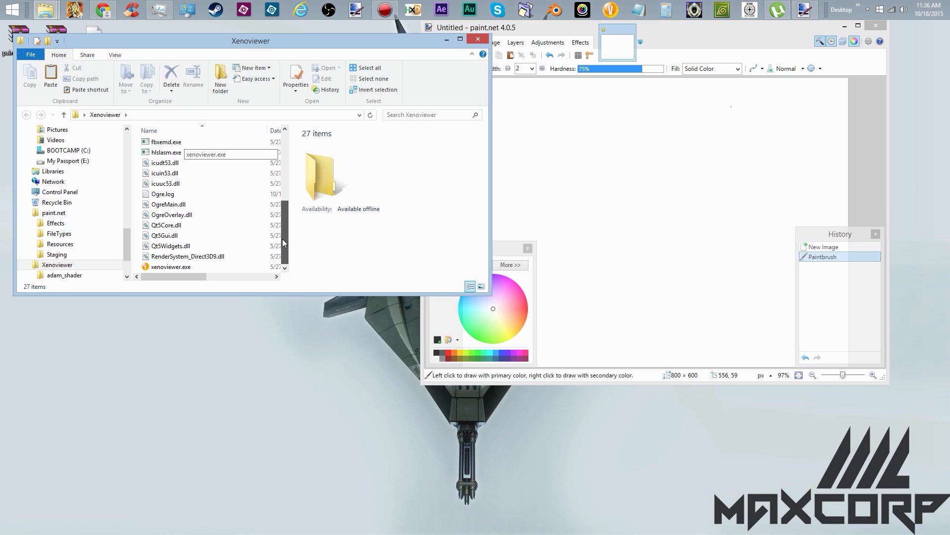
pyautogui.doubleClick(228, 268)
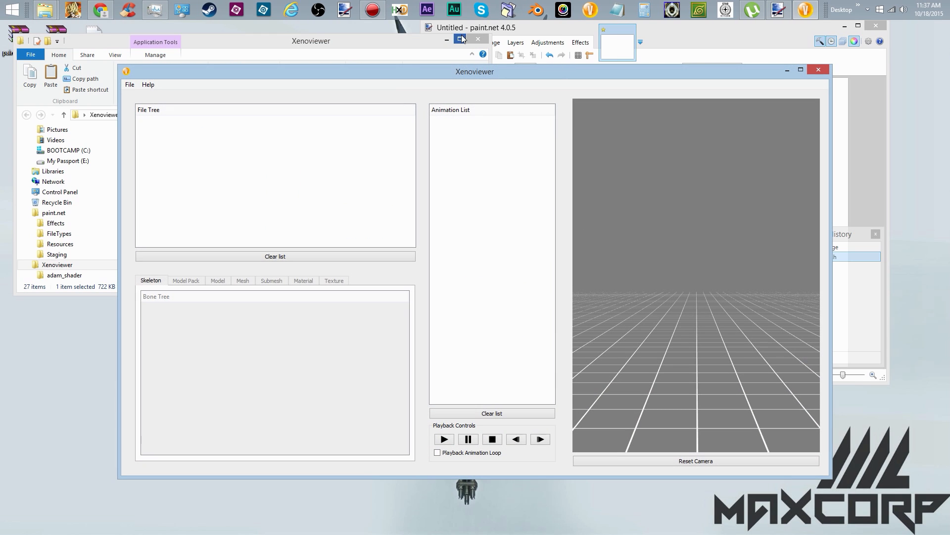
pyautogui.click(449, 39)
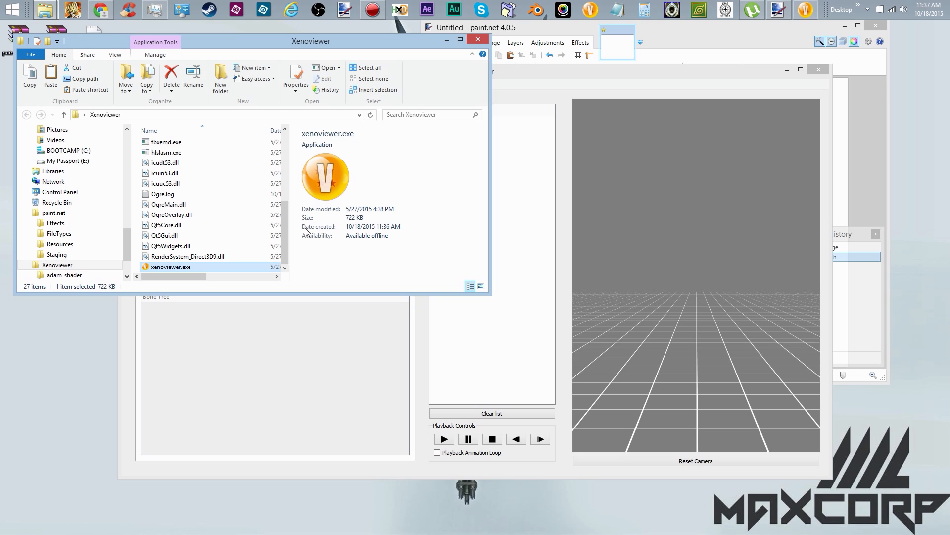
pyautogui.moveTo(285, 231); pyautogui.dragTo(285, 225)
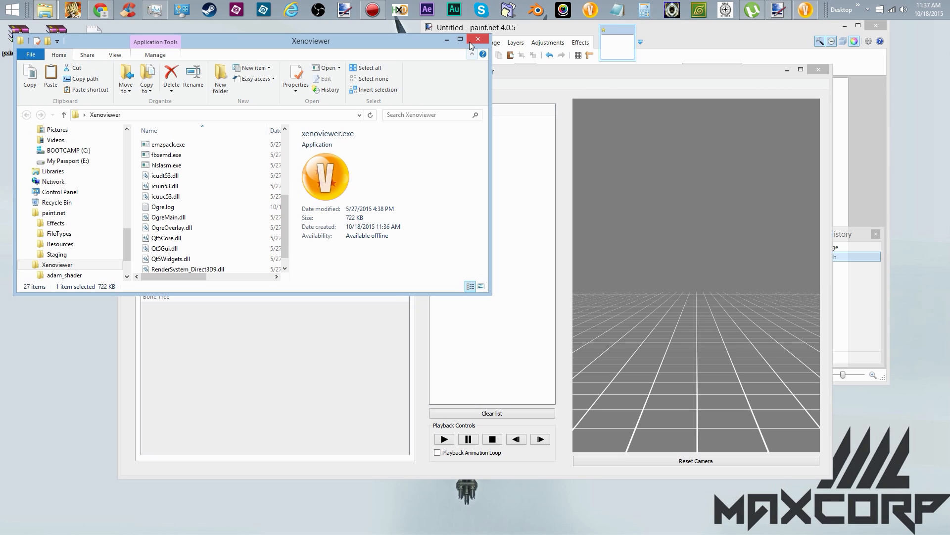
pyautogui.click(470, 43)
# Look through the character codes in Character File ID's.txt and close the file.
pyautogui.doubleClick(78, 39)
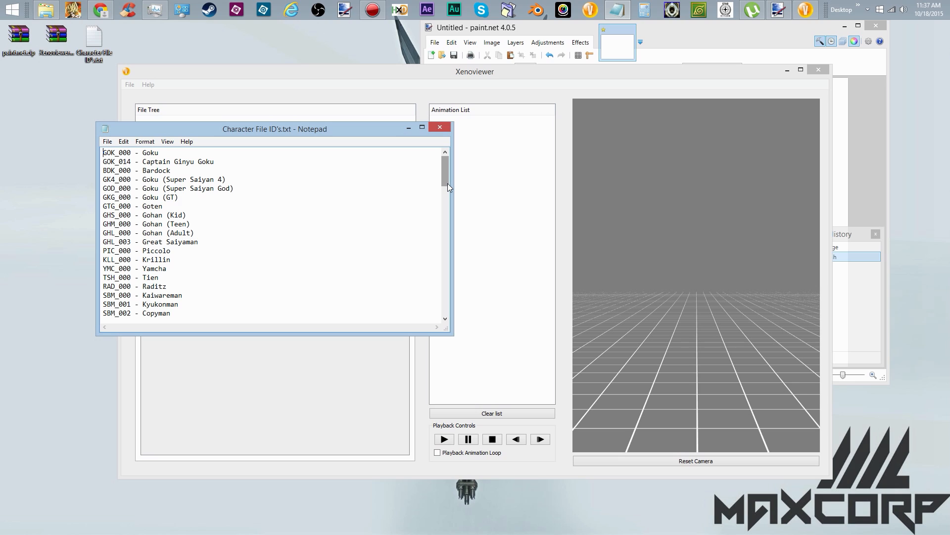
pyautogui.moveTo(446, 180)
pyautogui.mouseDown()
pyautogui.moveTo(447, 200)
pyautogui.moveTo(440, 167)
pyautogui.mouseUp()
pyautogui.click(438, 128)
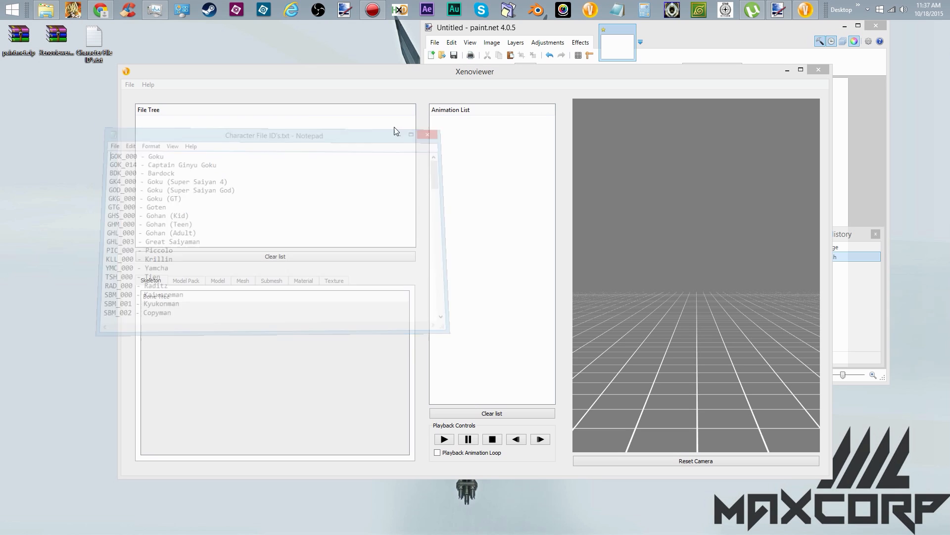
# Open the chara folder inside the pinned CriPakTools-Master data folder.
pyautogui.rightClick(49, 11)
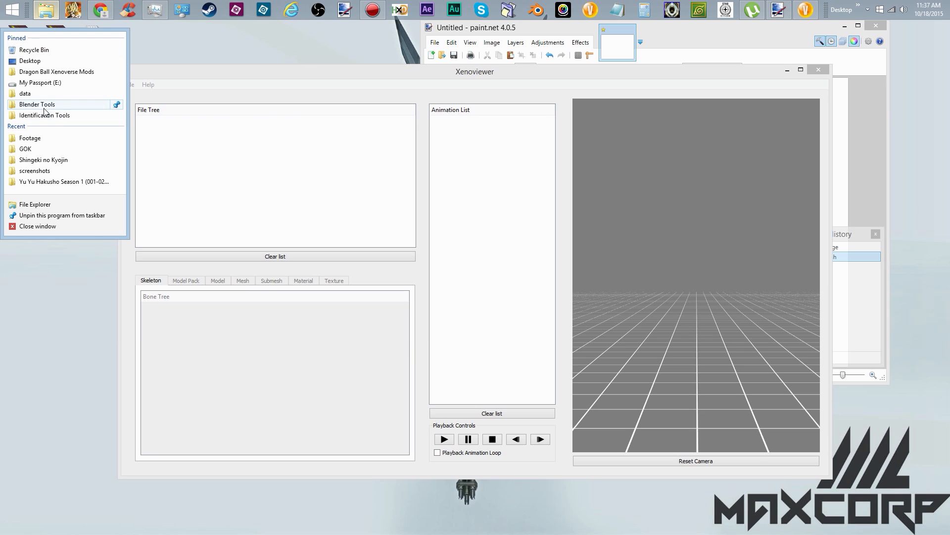
pyautogui.click(40, 94)
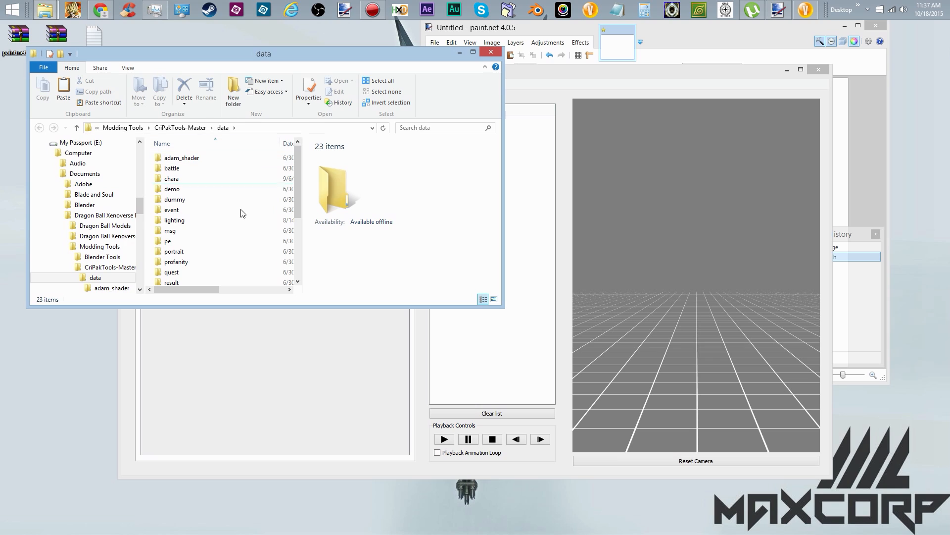
pyautogui.moveTo(300, 180); pyautogui.dragTo(291, 158)
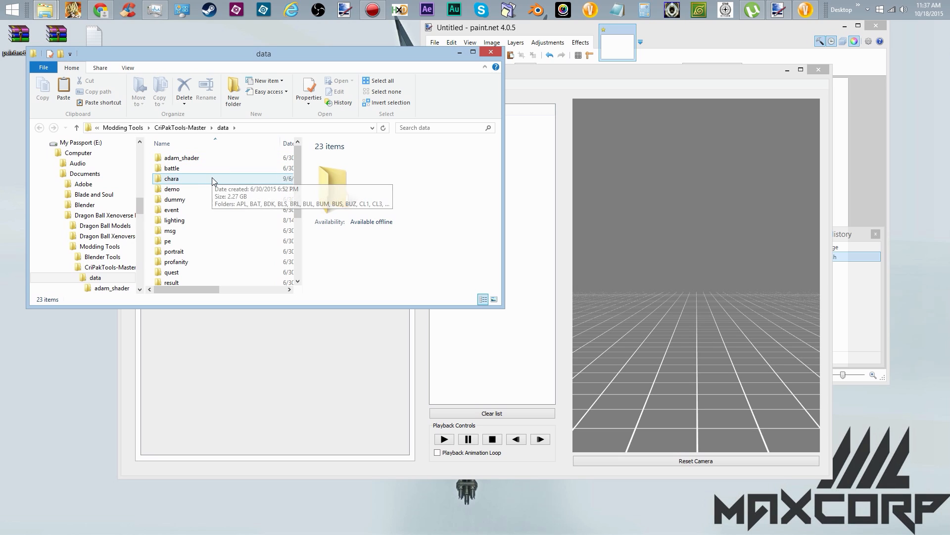
pyautogui.doubleClick(214, 179)
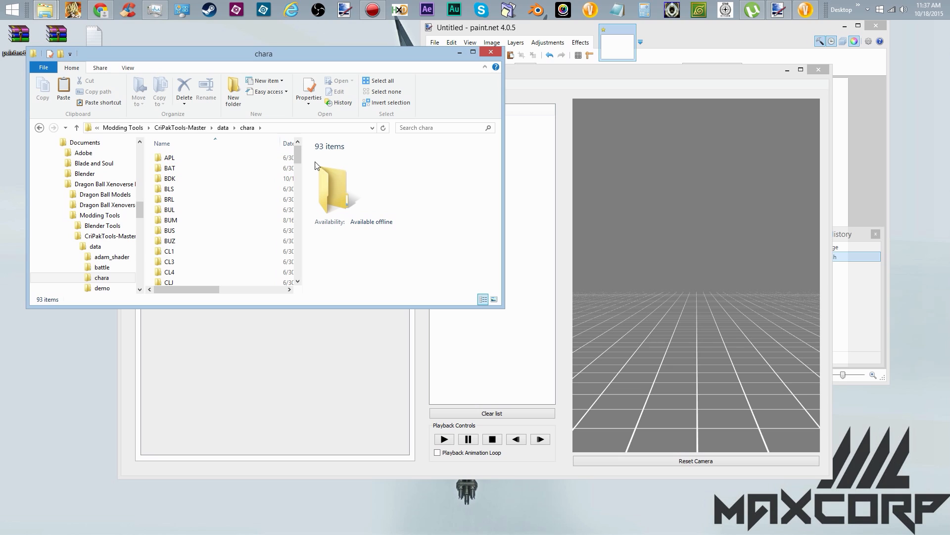
# Find the GOK character folder within chara and open it.
pyautogui.moveTo(299, 154); pyautogui.dragTo(287, 191)
pyautogui.click(235, 248)
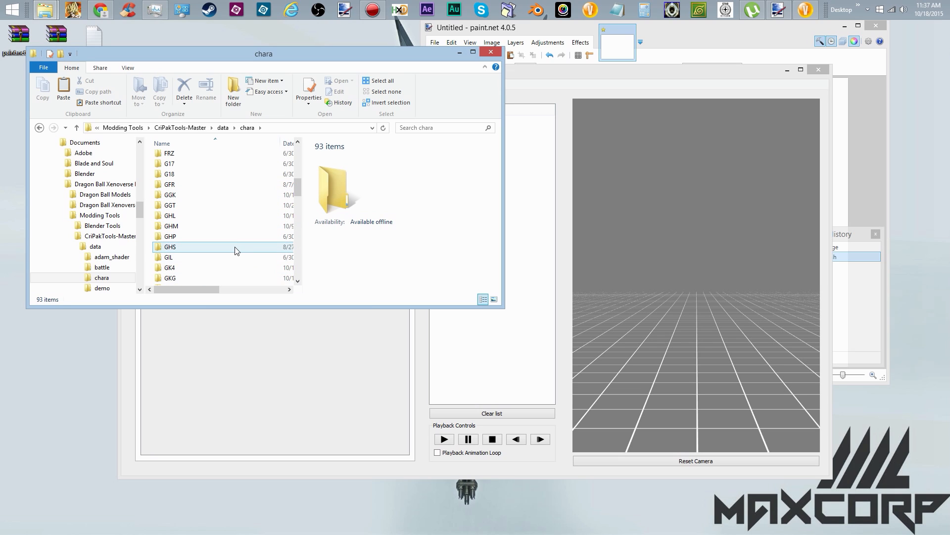
pyautogui.press('Down')
pyautogui.press('Down')
pyautogui.press('Down')
pyautogui.press('Down')
pyautogui.press('Down')
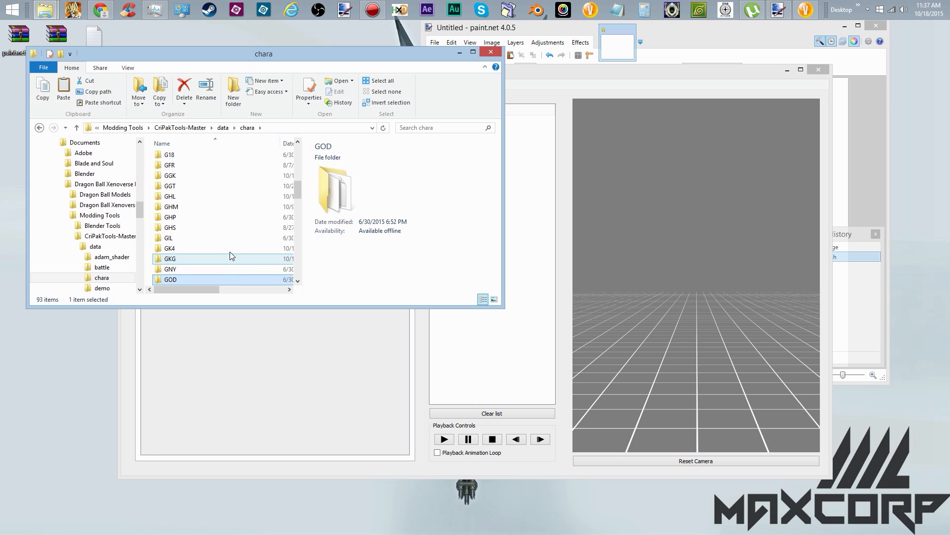
pyautogui.press('Down')
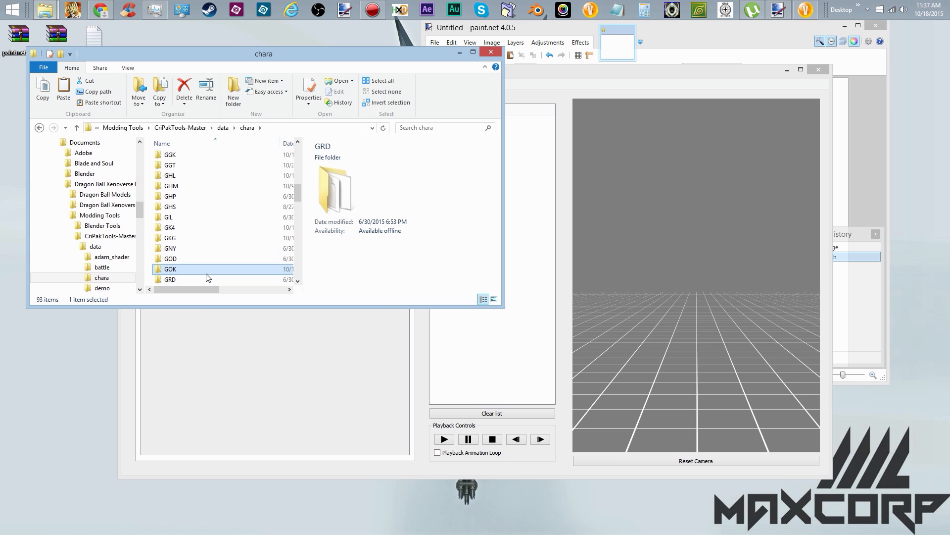
pyautogui.press('Return')
# Delete the eight subfolders from GOK_000_Boots.dyt through GOK_005_hair_scd.dyt in the GOK folder.
pyautogui.click(208, 230)
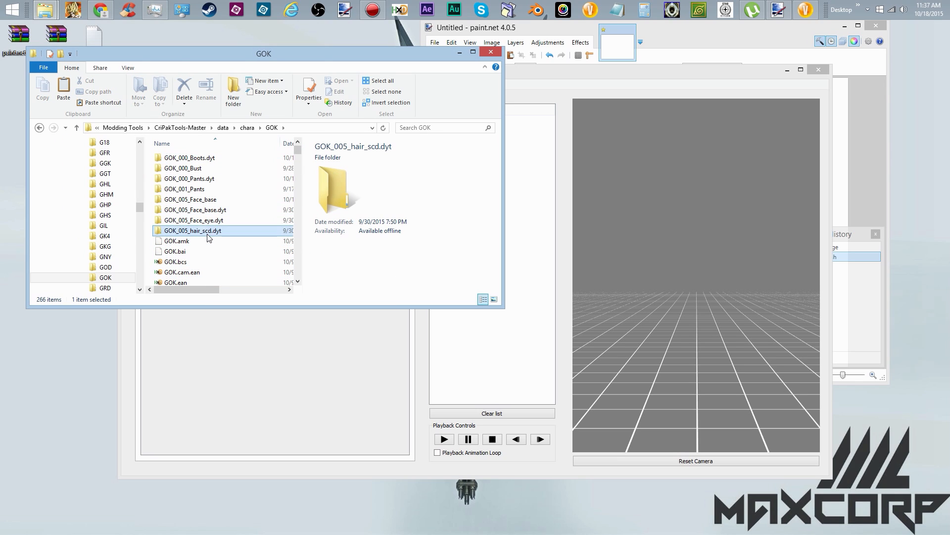
pyautogui.keyDown('shift'); pyautogui.click(209, 160); pyautogui.keyUp('shift')
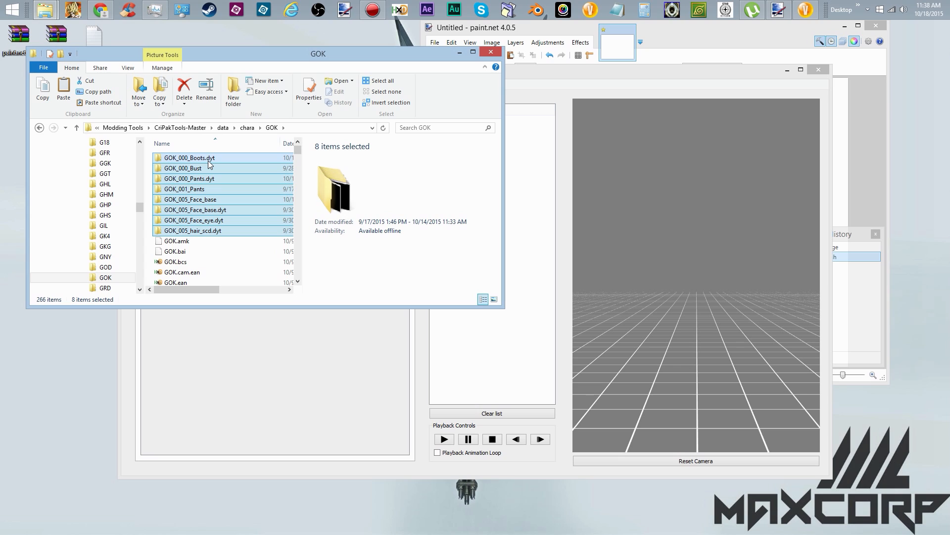
pyautogui.press('Delete')
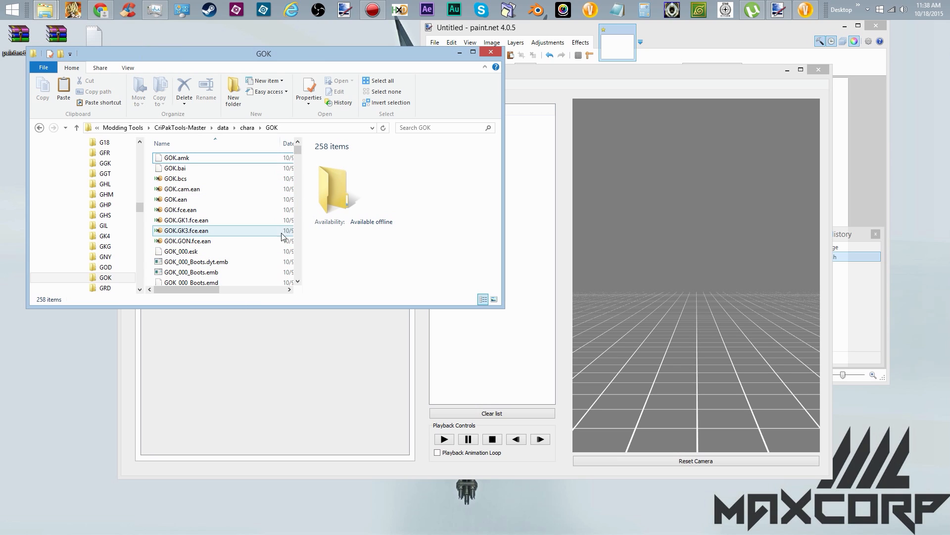
# Locate and select the GOK_000_Bust .dyt.emb, .emb, .emd and .emm files in the GOK folder.
pyautogui.scroll(-5, 218, 233)
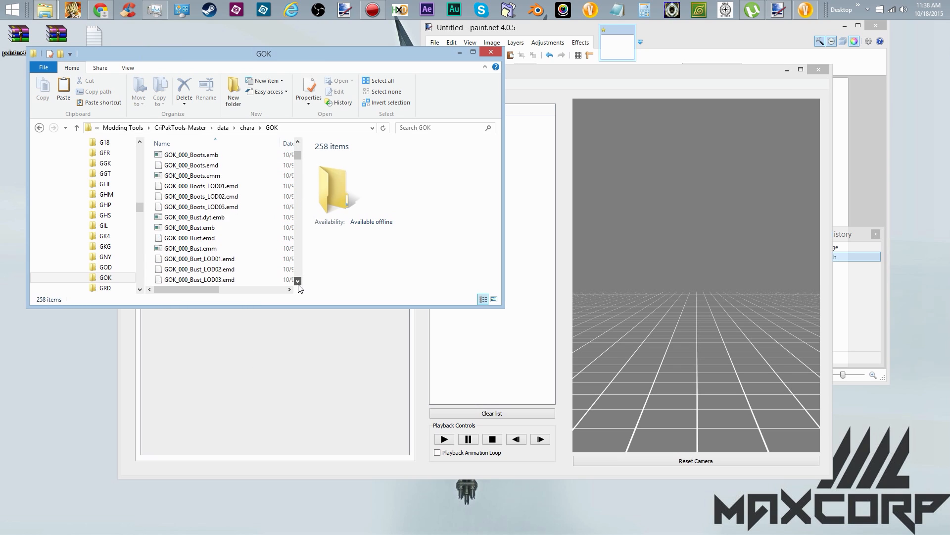
pyautogui.click(197, 186)
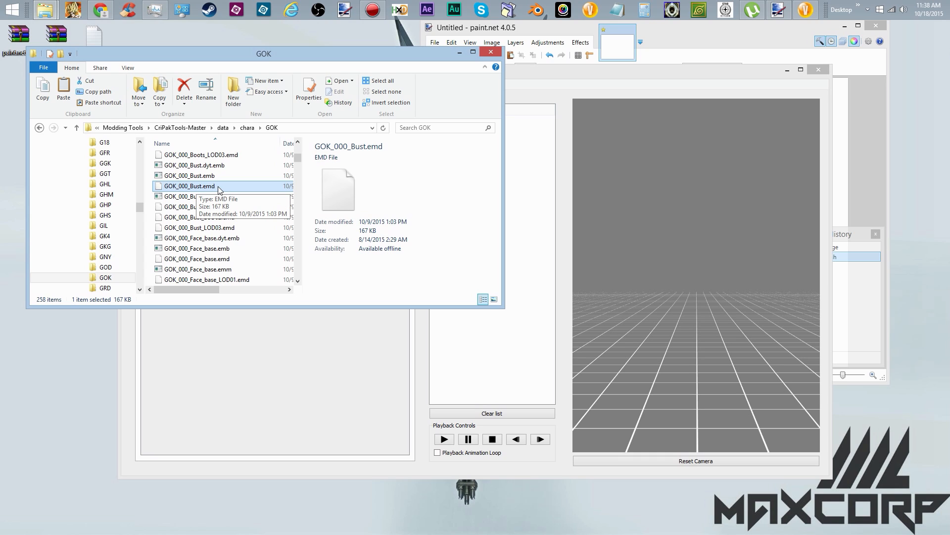
pyautogui.keyDown('ctrl'); pyautogui.click(214, 196); pyautogui.keyUp('ctrl')
pyautogui.keyDown('shift'); pyautogui.click(220, 166); pyautogui.keyUp('shift')
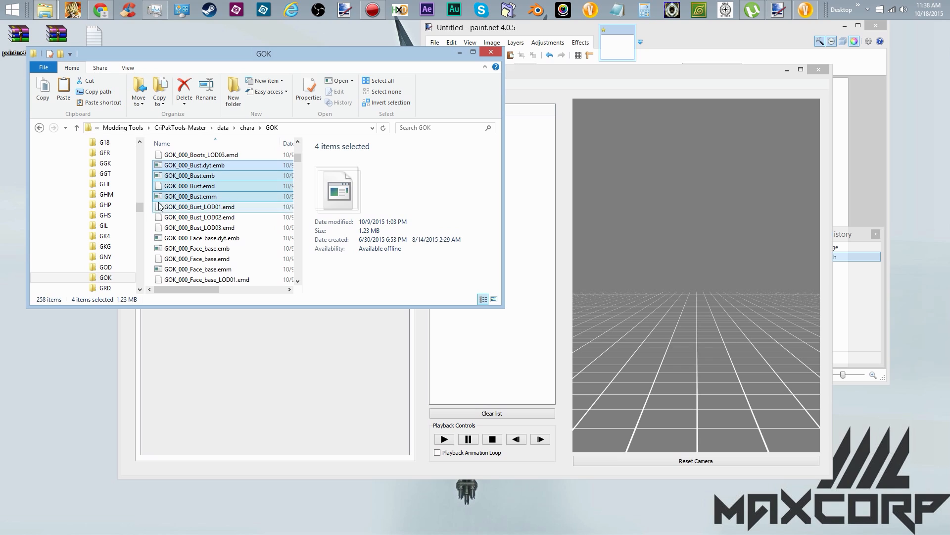
# Load GOK_000_Bust.emd into Xenoviewer and view the bust model up close.
pyautogui.click(195, 187)
pyautogui.moveTo(195, 187); pyautogui.dragTo(696, 159)
pyautogui.click(697, 222)
pyautogui.moveTo(697, 222); pyautogui.dragTo(675, 228)
pyautogui.scroll(1, 721, 274)
pyautogui.scroll(4, 722, 275)
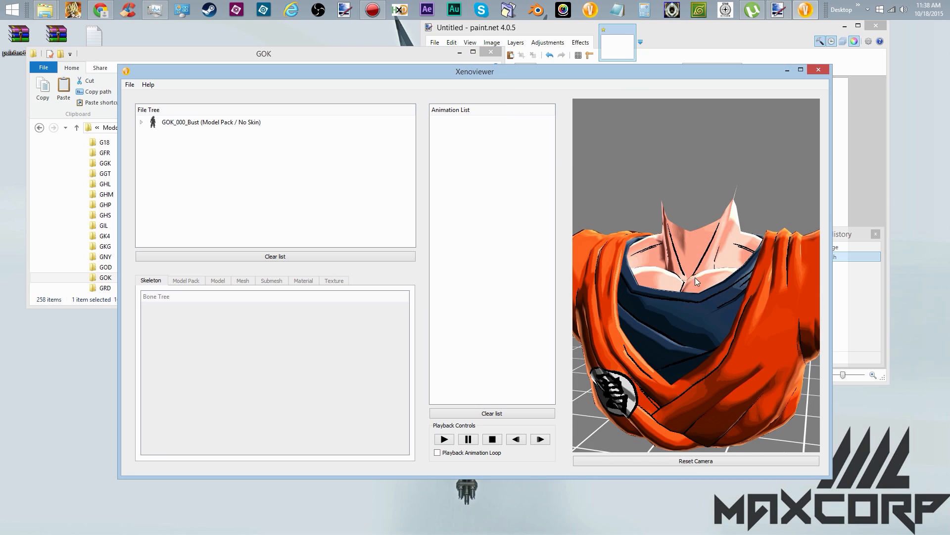
# Minimize Xenoviewer, select GOK_000_Bust.dyt.emb in the GOK folder and move the folder window clear of the desktop files.
pyautogui.moveTo(695, 277); pyautogui.dragTo(717, 285)
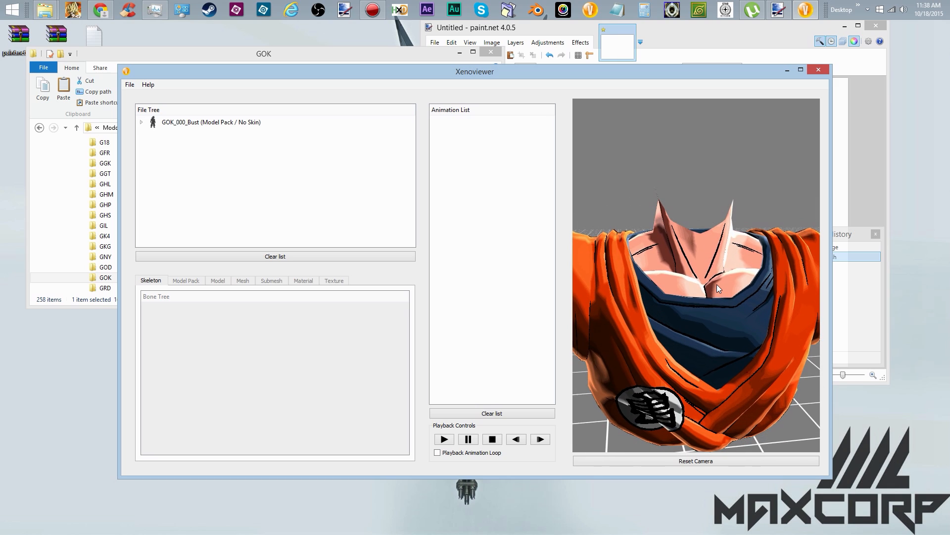
pyautogui.click(786, 71)
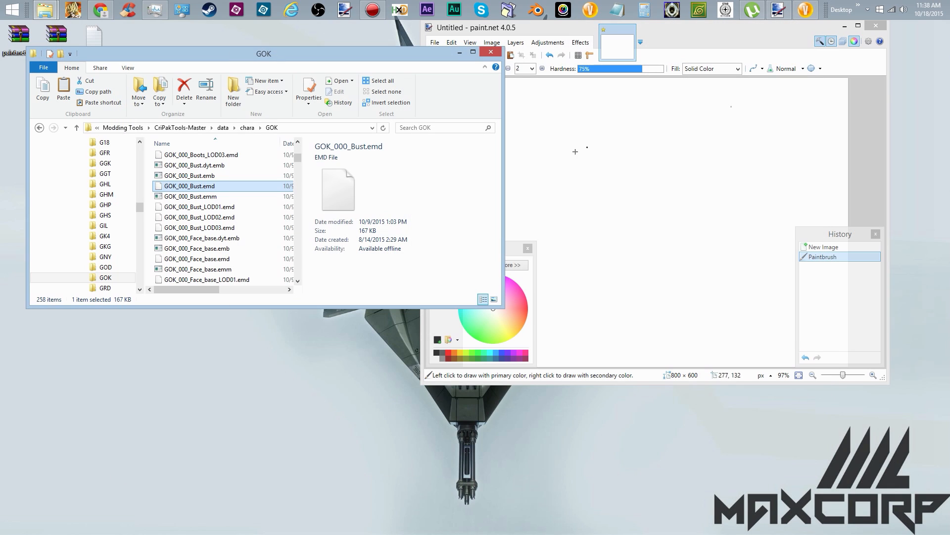
pyautogui.click(222, 165)
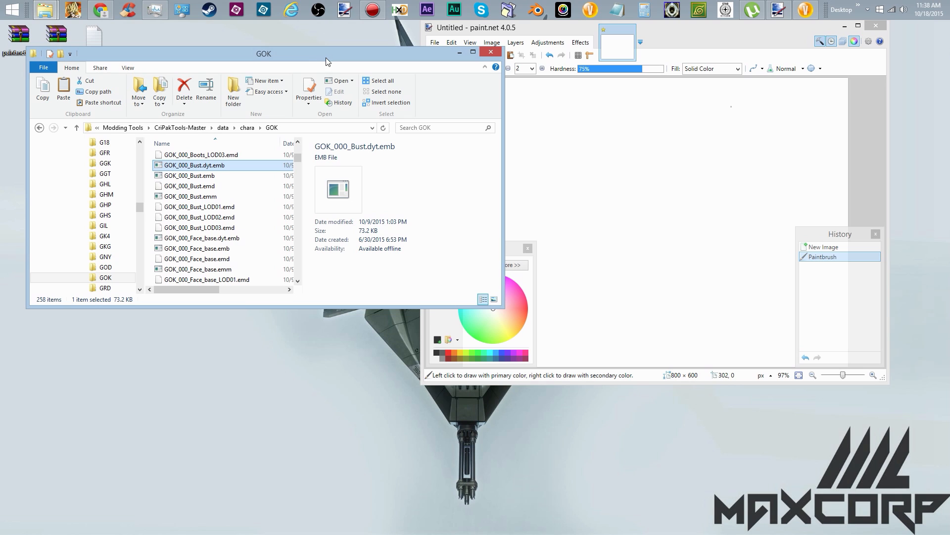
pyautogui.moveTo(326, 59); pyautogui.dragTo(714, 129)
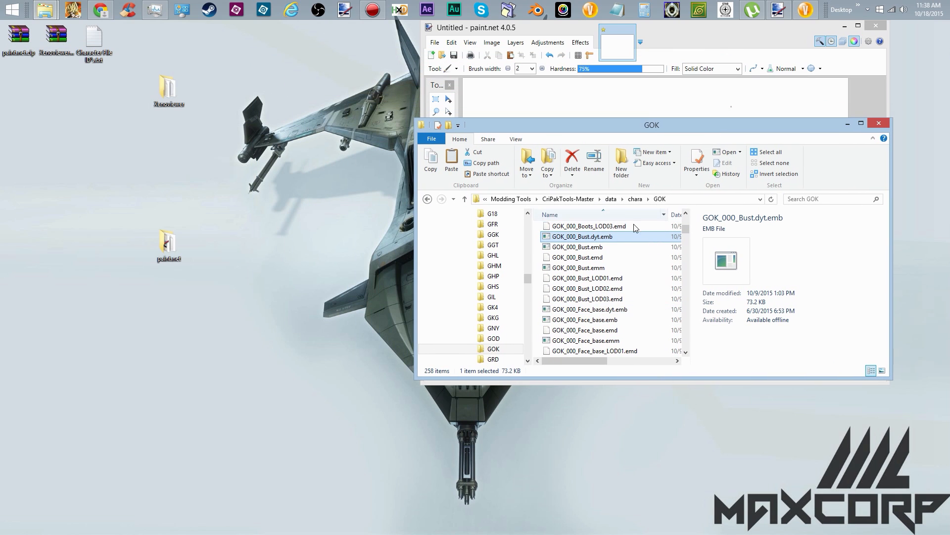
# Move embpack.exe from the Xenoviewer folder onto the desktop and close that folder's window.
pyautogui.doubleClick(166, 90)
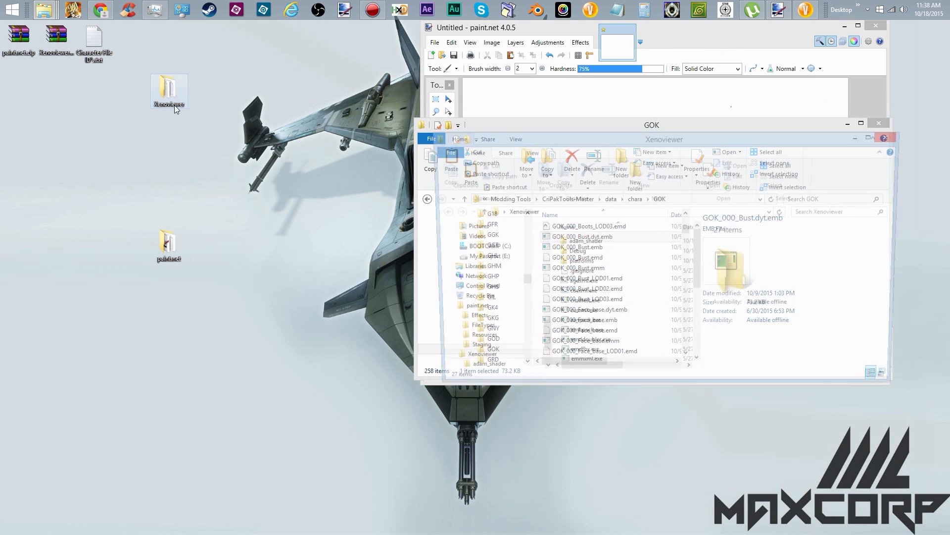
pyautogui.moveTo(814, 143); pyautogui.dragTo(370, 149)
pyautogui.scroll(-2, 254, 276)
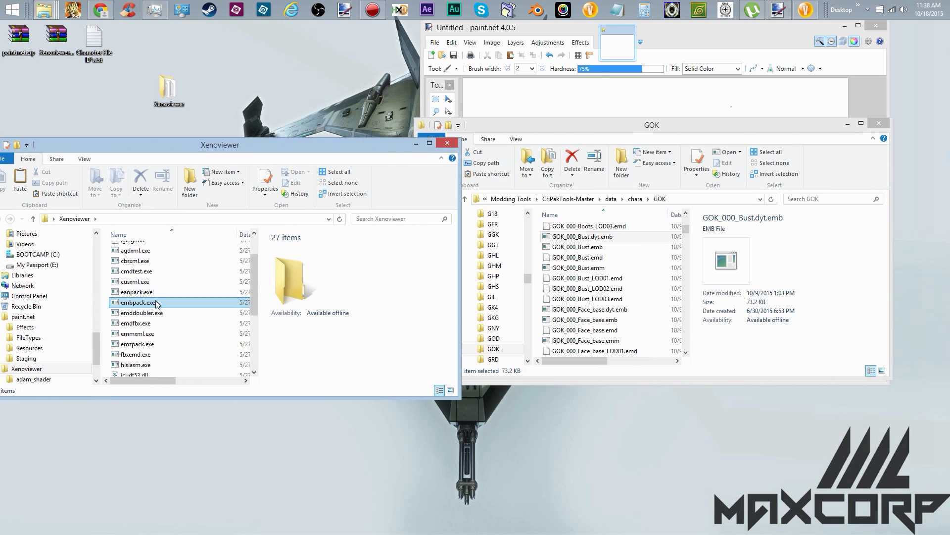
pyautogui.click(157, 304)
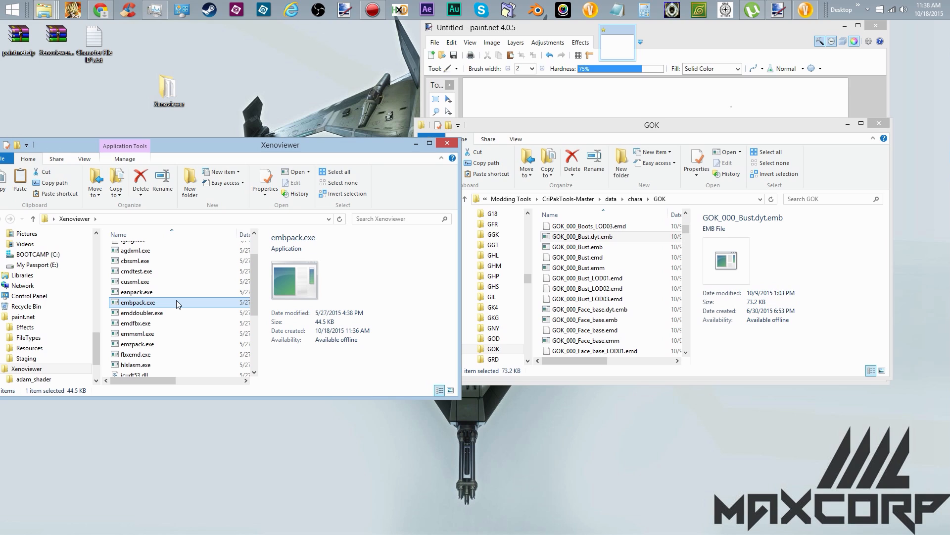
pyautogui.moveTo(178, 304); pyautogui.dragTo(132, 49)
pyautogui.click(447, 143)
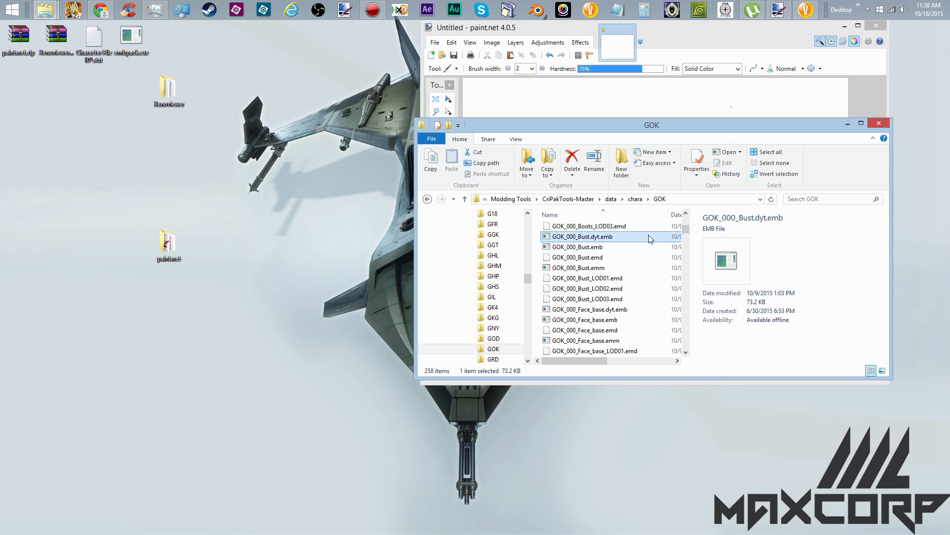
# Unpack GOK_000_Bust.dyt.emb with embpack.exe and open the extracted GOK_000_Bust.dyt folder inside GOK.
pyautogui.moveTo(653, 238); pyautogui.dragTo(121, 43)
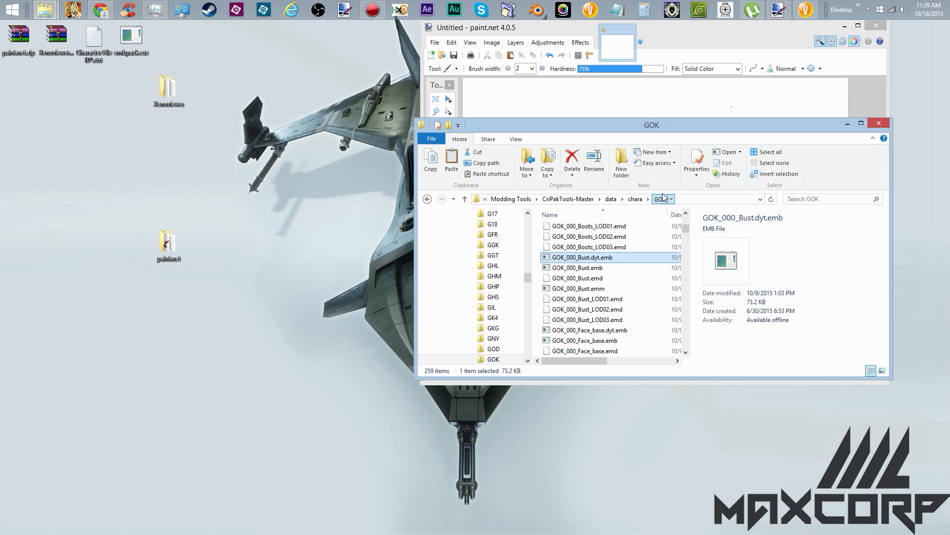
pyautogui.doubleClick(624, 232)
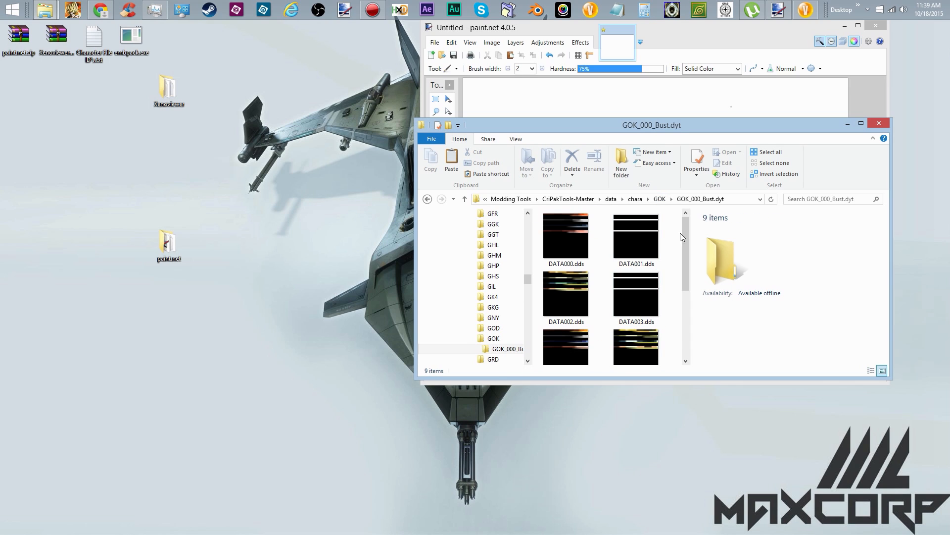
pyautogui.moveTo(687, 246); pyautogui.dragTo(706, 230)
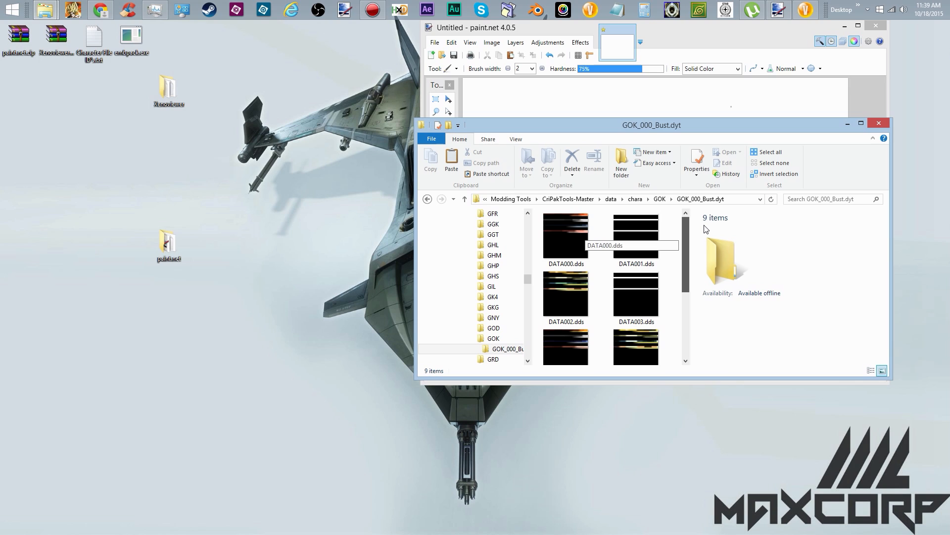
pyautogui.click(661, 200)
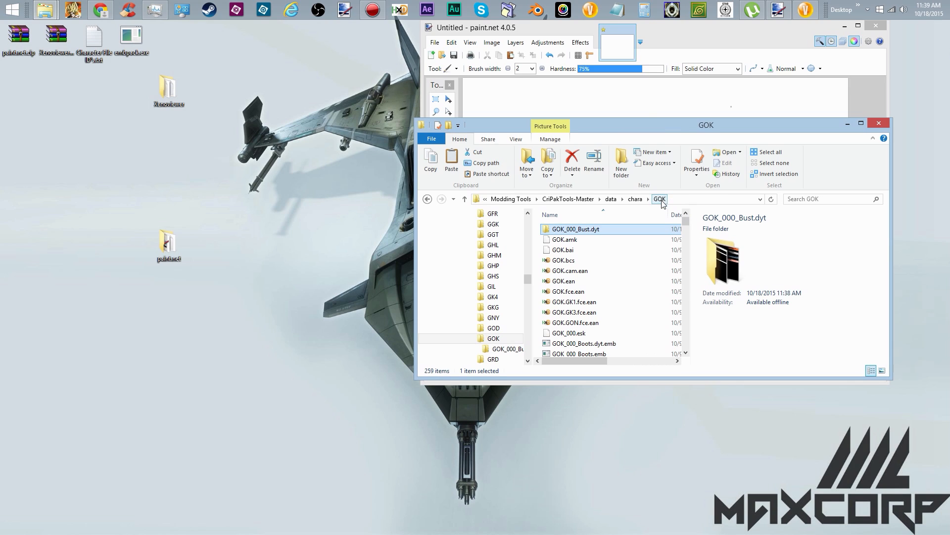
pyautogui.moveTo(686, 225); pyautogui.dragTo(686, 206)
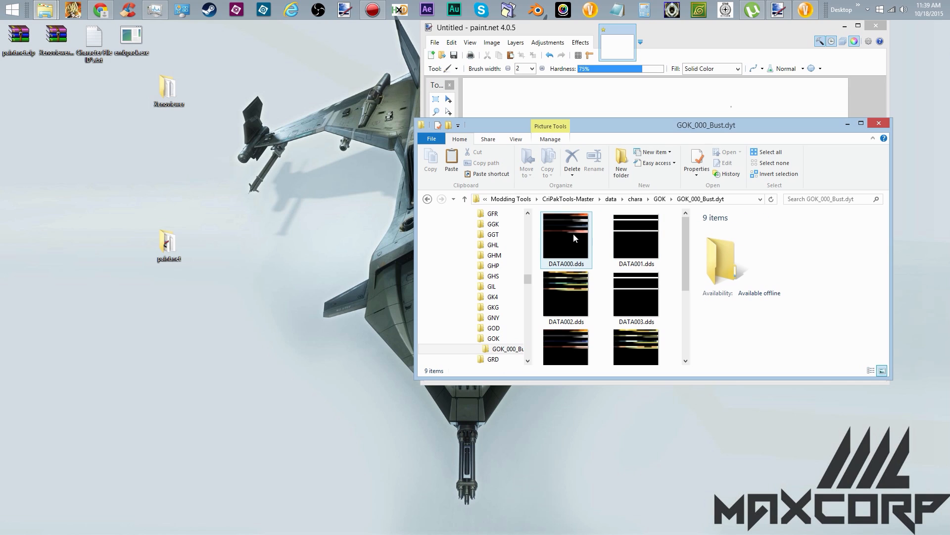
# Open DATA000.dds from the extracted folder in paint.net and close its duplicate copy.
pyautogui.moveTo(604, 133); pyautogui.dragTo(603, 227)
pyautogui.click(564, 349)
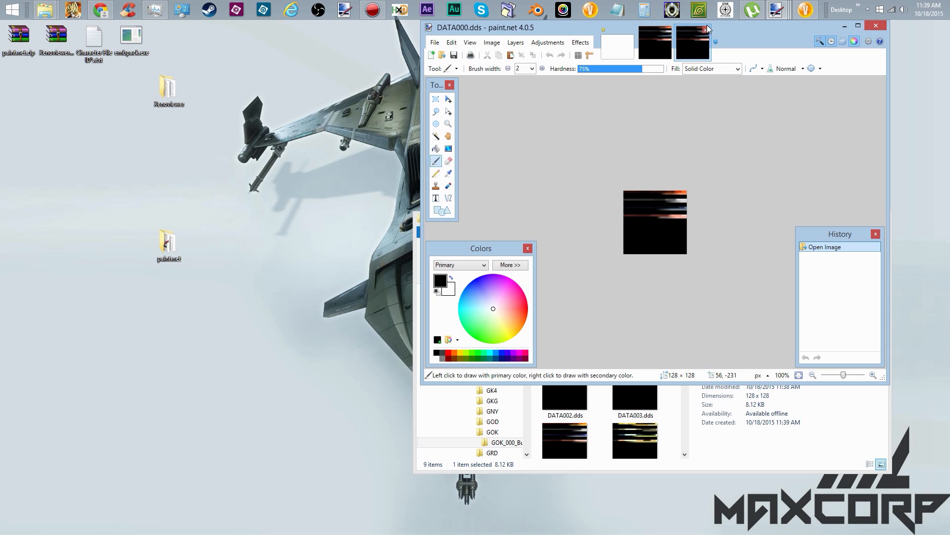
pyautogui.click(706, 31)
# Close the Untitled image without saving and show DATA000.dds enlarged to 400%.
pyautogui.click(624, 40)
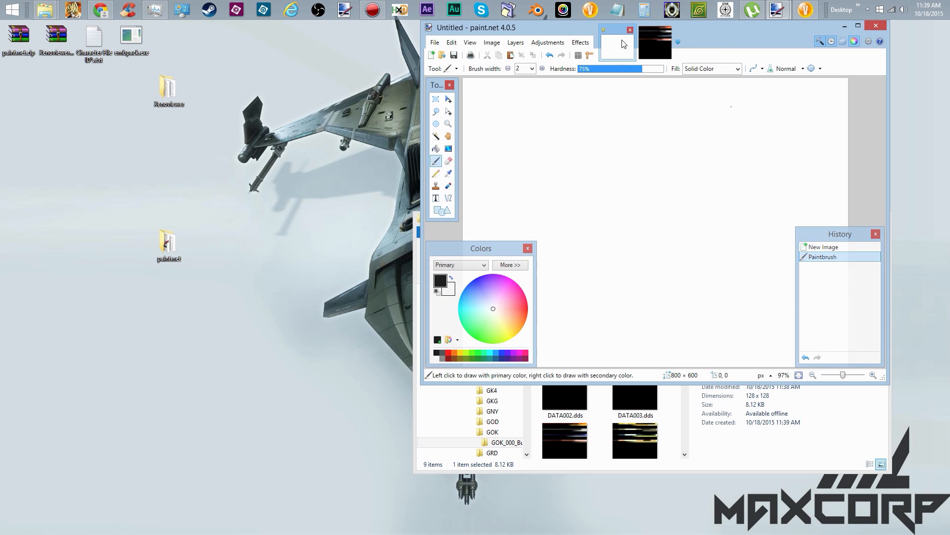
pyautogui.click(630, 28)
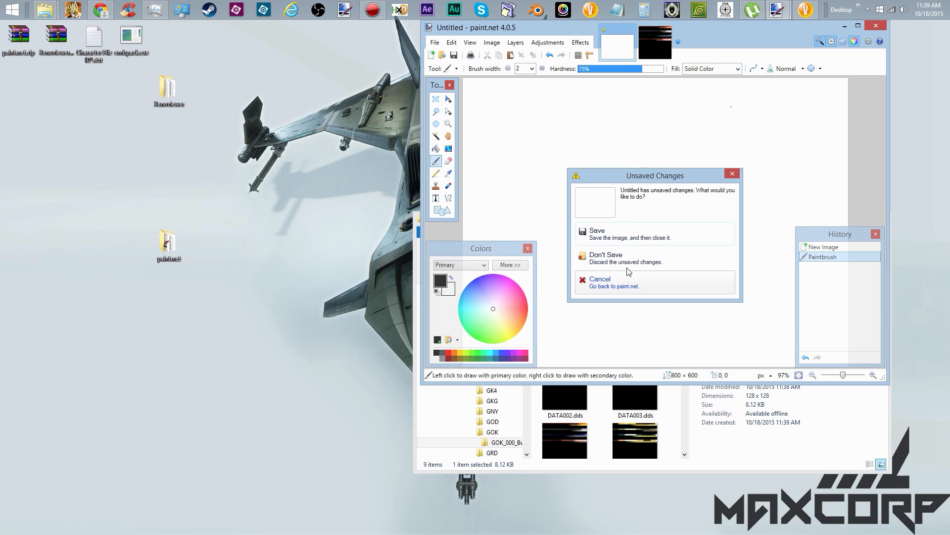
pyautogui.click(616, 257)
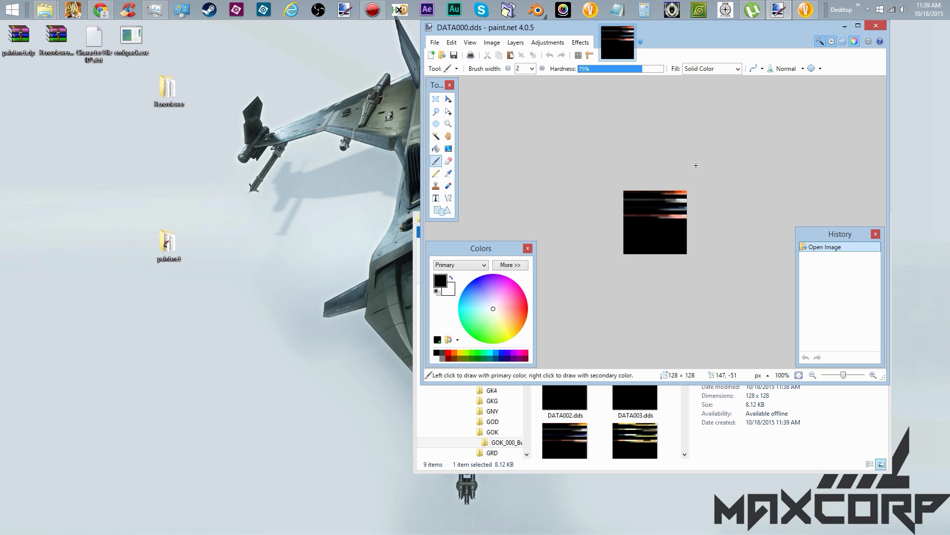
pyautogui.scroll(4, 696, 166)
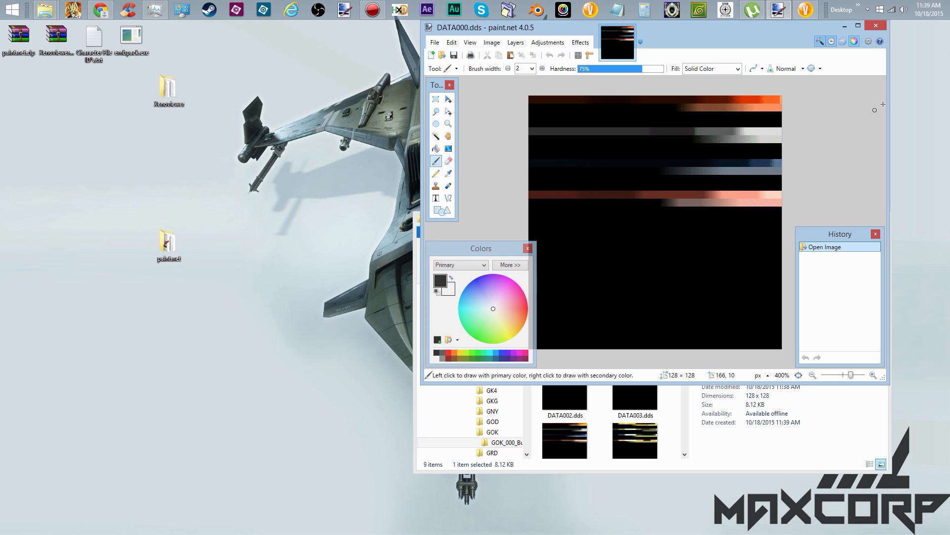
# Place Xenoviewer beside paint.net and rotate the bust model to compare its colours with the bands in DATA000.dds.
pyautogui.click(804, 8)
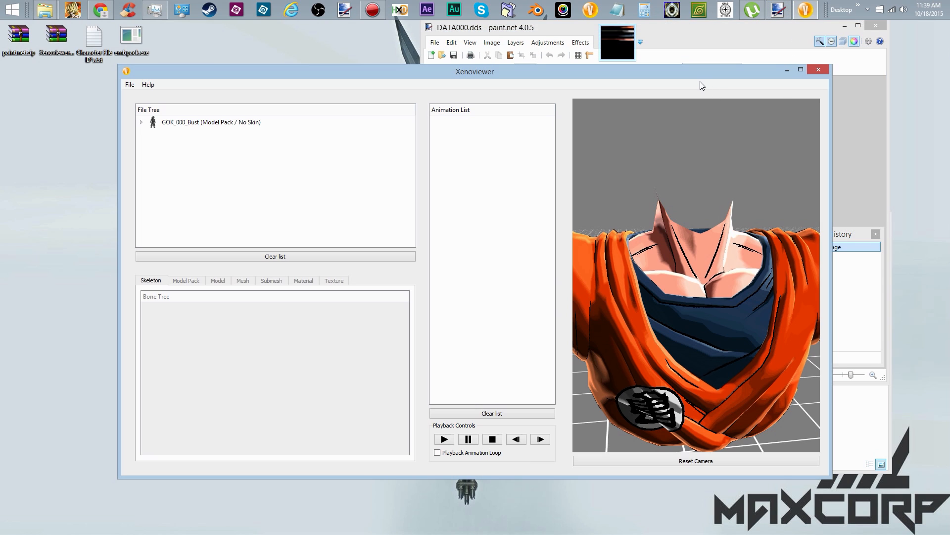
pyautogui.moveTo(458, 72); pyautogui.dragTo(109, 101)
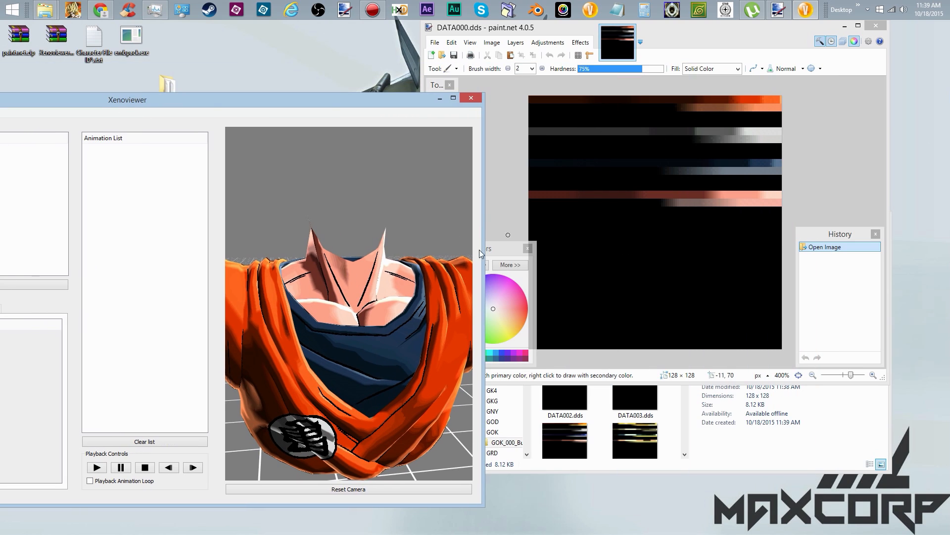
pyautogui.moveTo(380, 310)
pyautogui.mouseDown()
pyautogui.moveTo(365, 313)
pyautogui.moveTo(396, 277)
pyautogui.moveTo(378, 273)
pyautogui.mouseUp()
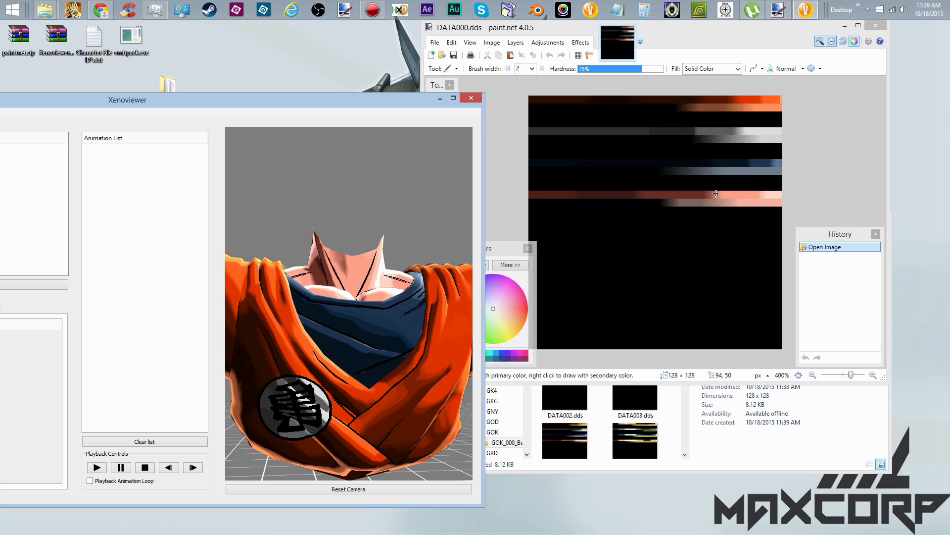
pyautogui.click(794, 201)
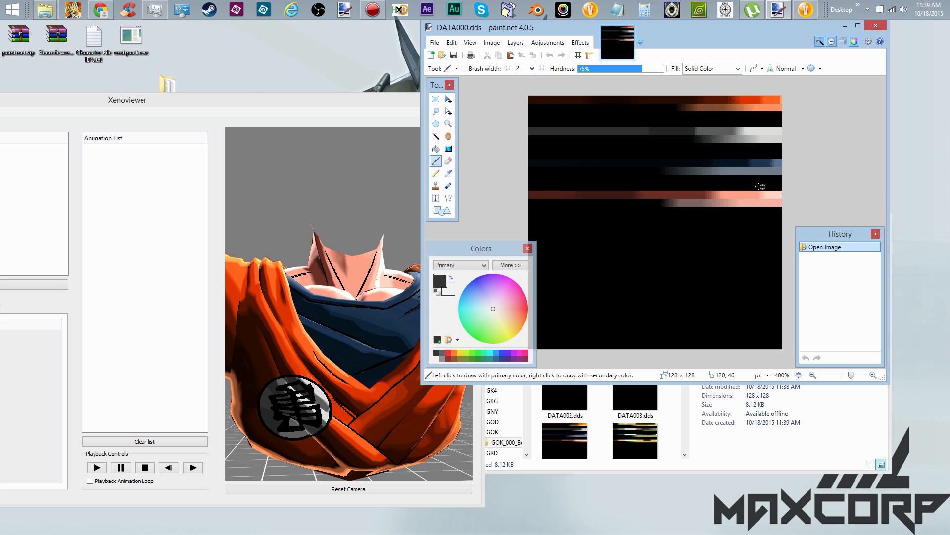
# Examine the extracted DDS textures in the GOK_000_Bust.dyt folder, comparing DATA000, DATA002, DATA003 and DATA005.
pyautogui.click(625, 440)
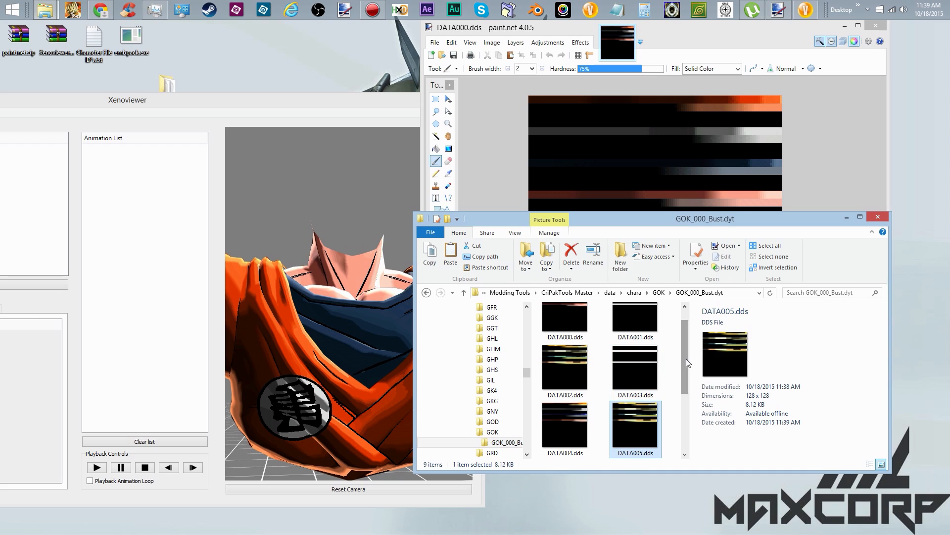
pyautogui.scroll(1, 686, 359)
pyautogui.click(556, 333)
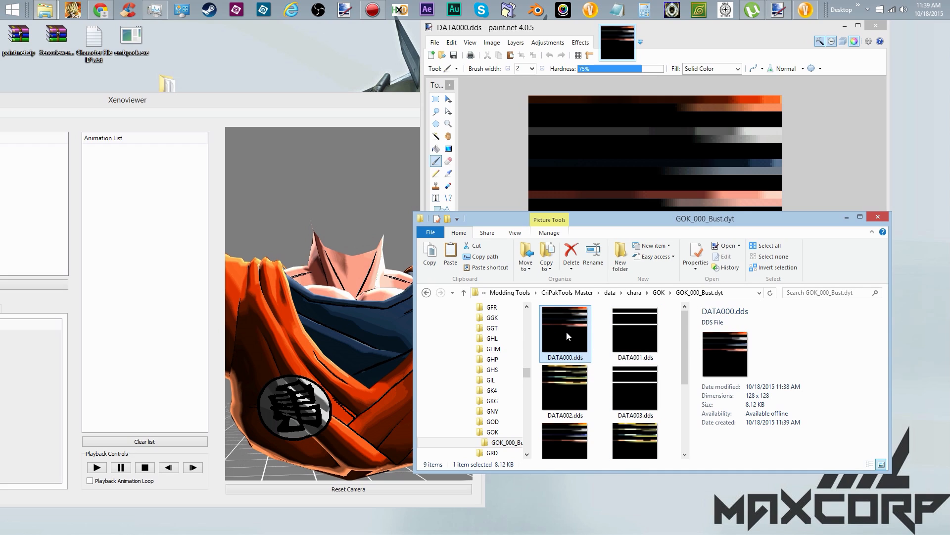
pyautogui.click(570, 401)
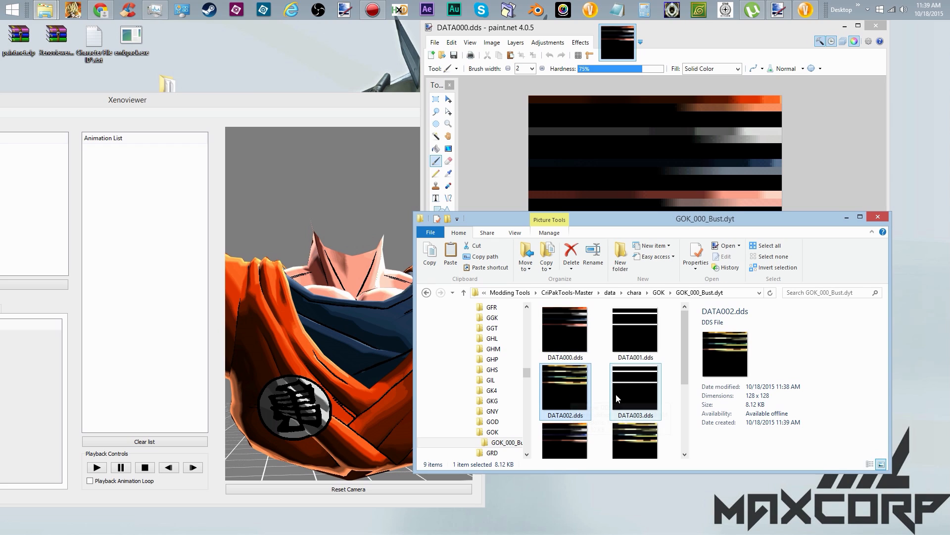
pyautogui.click(563, 337)
pyautogui.click(564, 396)
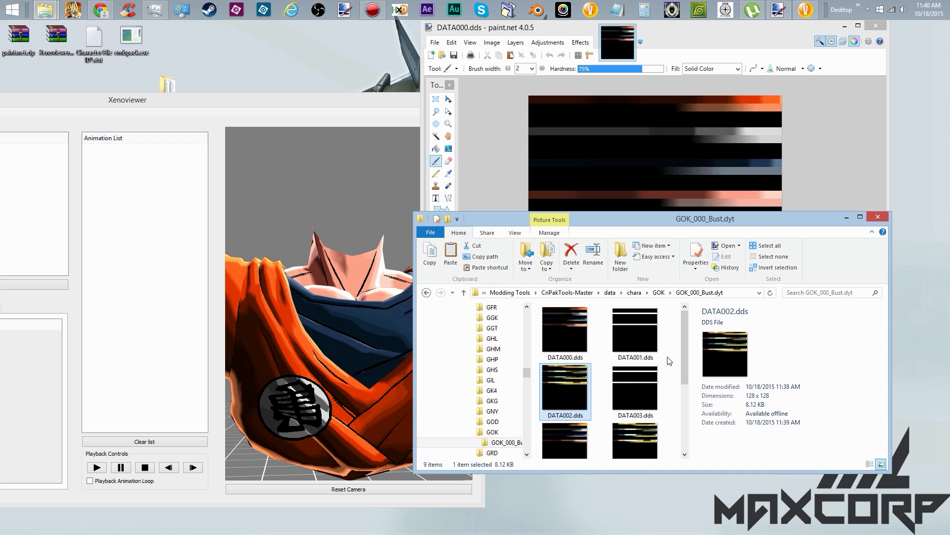
pyautogui.moveTo(683, 354); pyautogui.dragTo(681, 378)
pyautogui.click(635, 391)
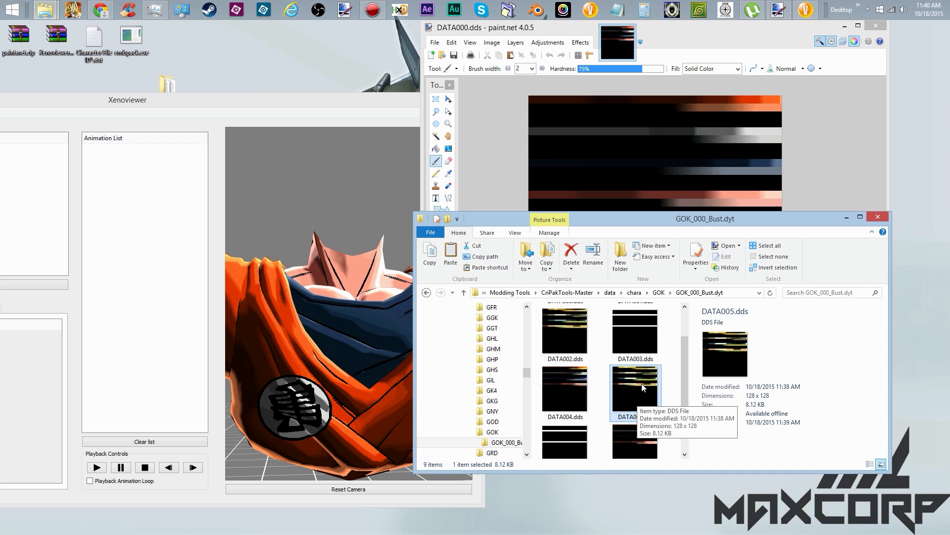
pyautogui.moveTo(681, 361); pyautogui.dragTo(681, 352)
pyautogui.click(635, 337)
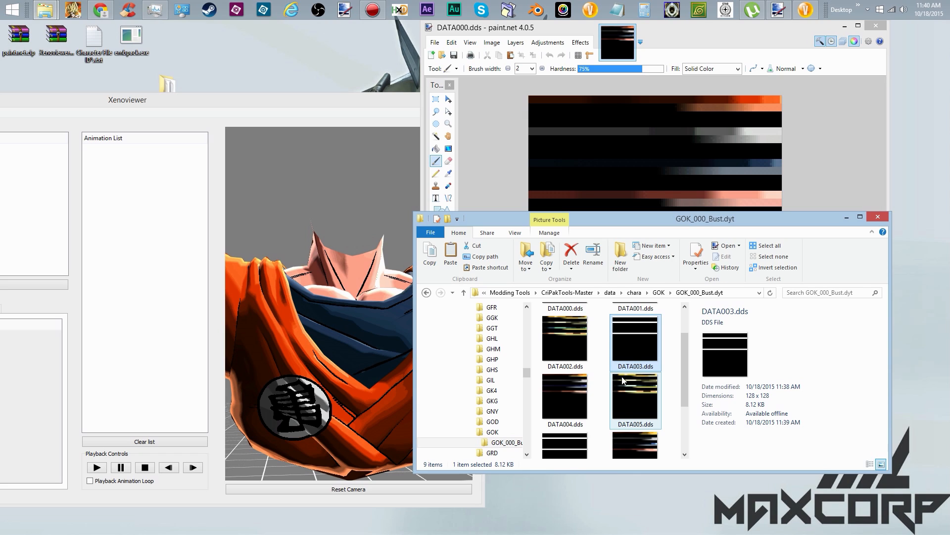
pyautogui.moveTo(683, 342); pyautogui.dragTo(684, 385)
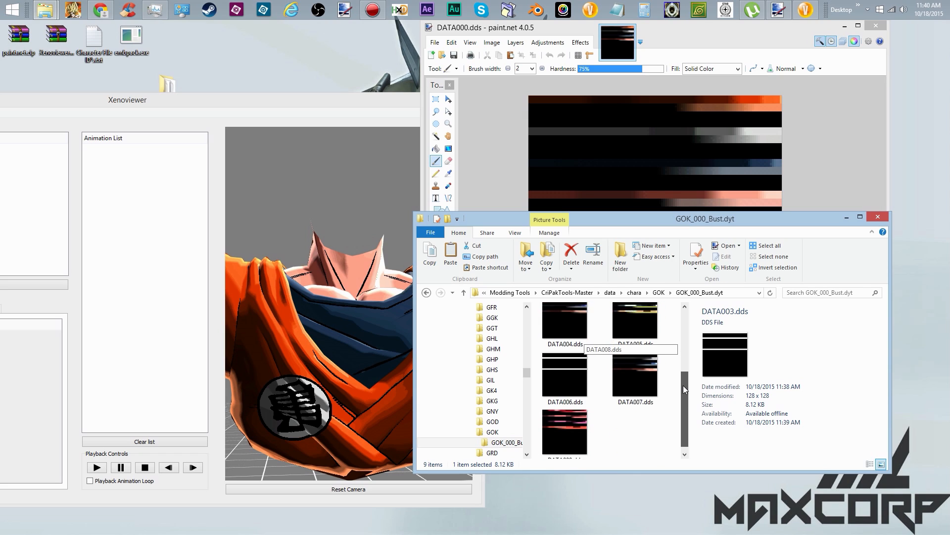
# Open DATA008.dds from the extracted folder in paint.net and show it enlarged to 300%.
pyautogui.click(574, 432)
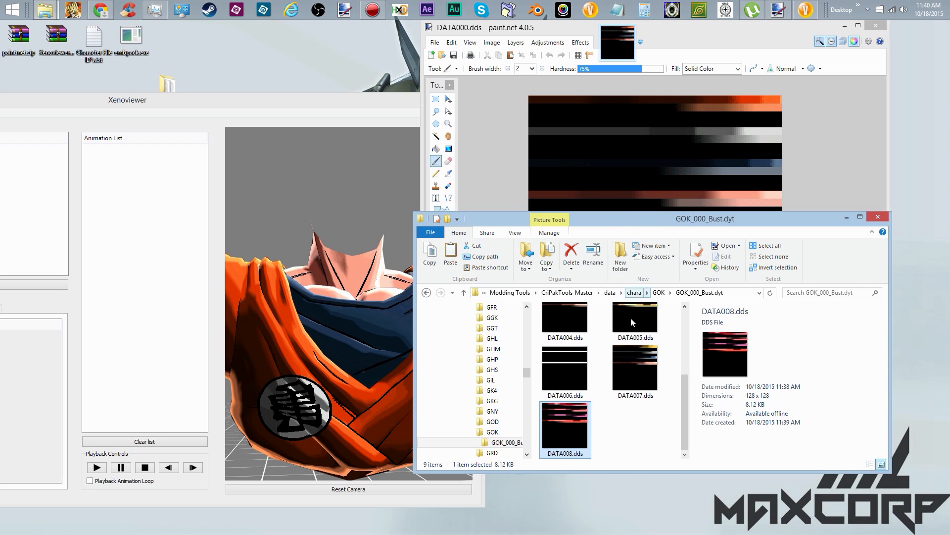
pyautogui.doubleClick(571, 435)
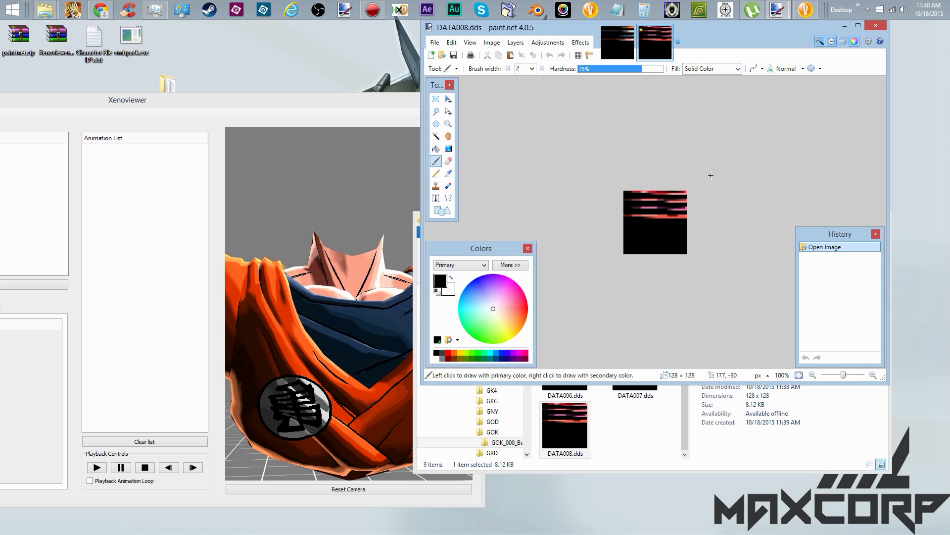
pyautogui.hotkey('ctrl', 'a')
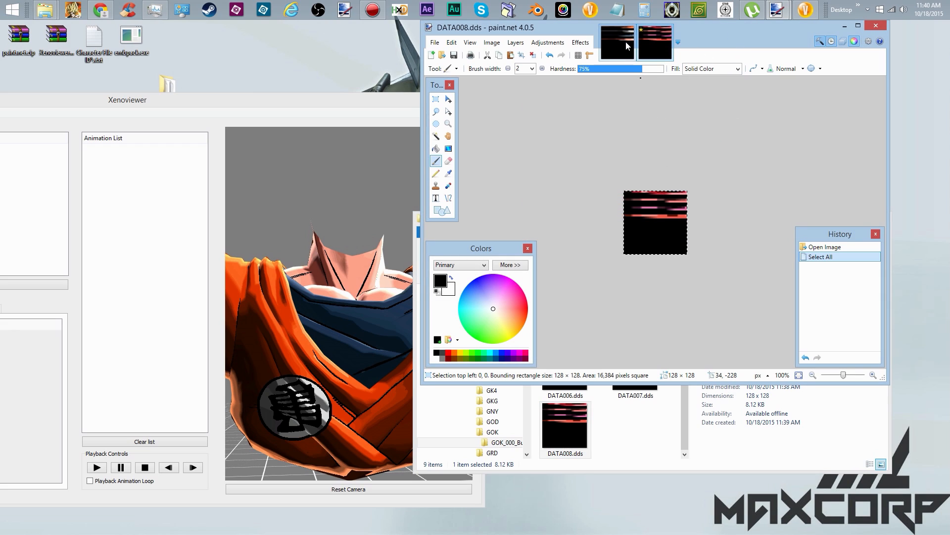
pyautogui.hotkey('ctrl', '+')
pyautogui.hotkey('ctrl', '+')
pyautogui.hotkey('ctrl', '+')
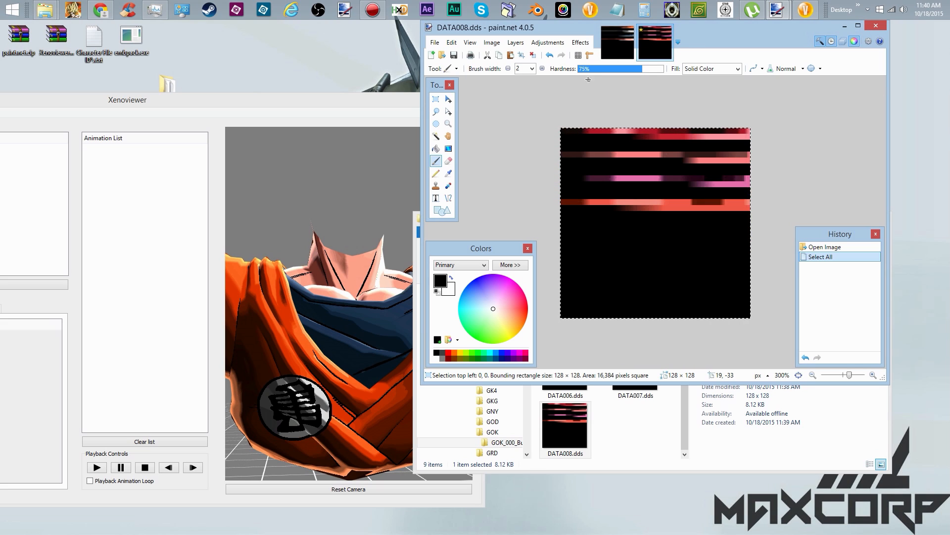
# Copy the entire DATA008.dds image and paste it over the contents of DATA000.dds.
pyautogui.hotkey('ctrl', 'a')
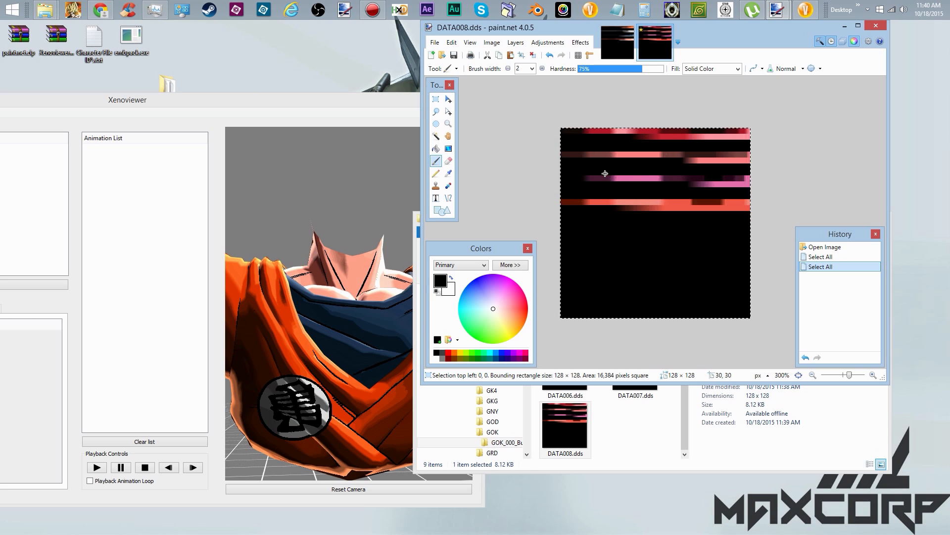
pyautogui.click(614, 30)
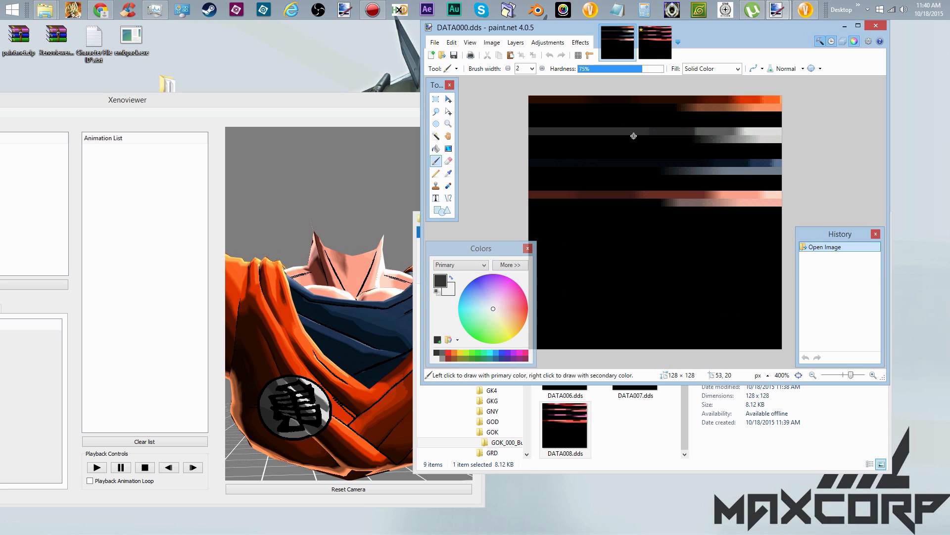
pyautogui.hotkey('ctrl', 'v')
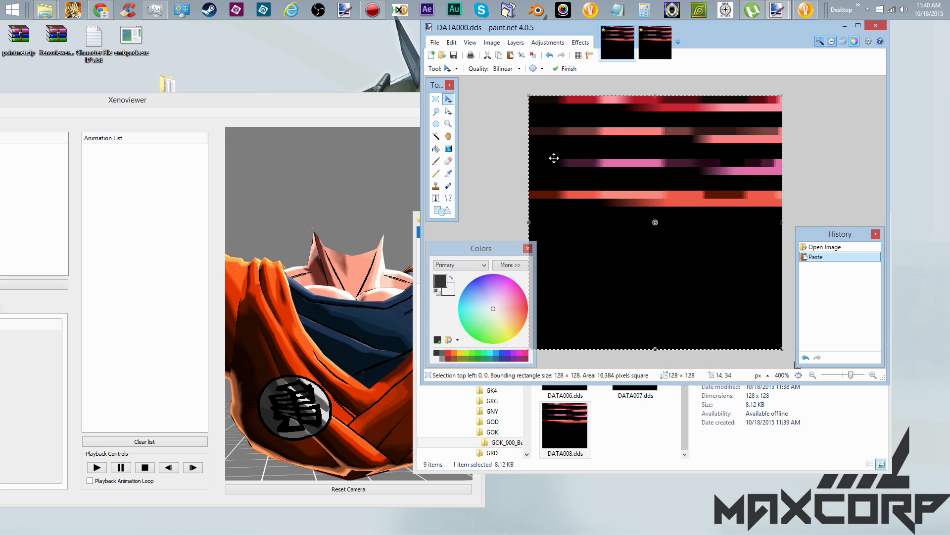
# Save the pasted image as DATA000.dds over the existing file, using the default DDS settings with DXT1 compression.
pyautogui.click(435, 42)
pyautogui.click(436, 42)
pyautogui.click(435, 42)
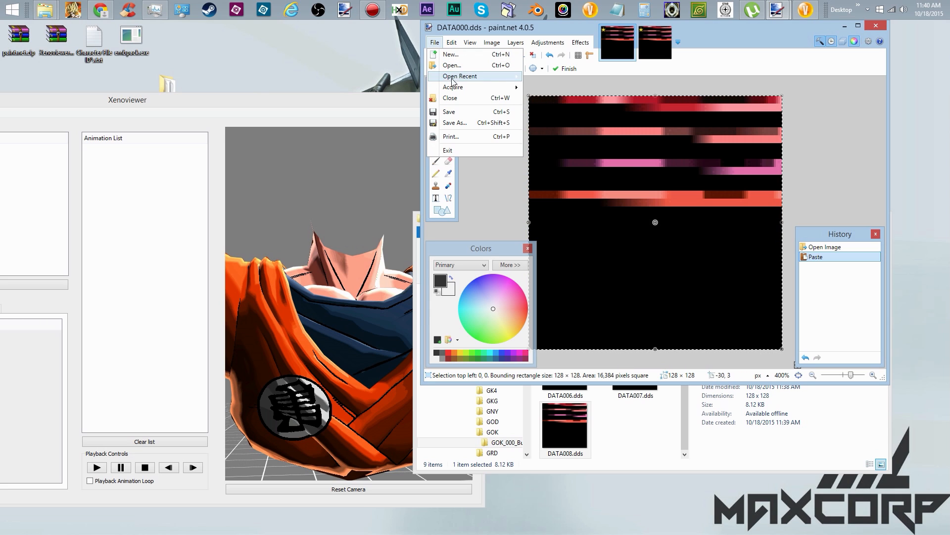
pyautogui.click(456, 122)
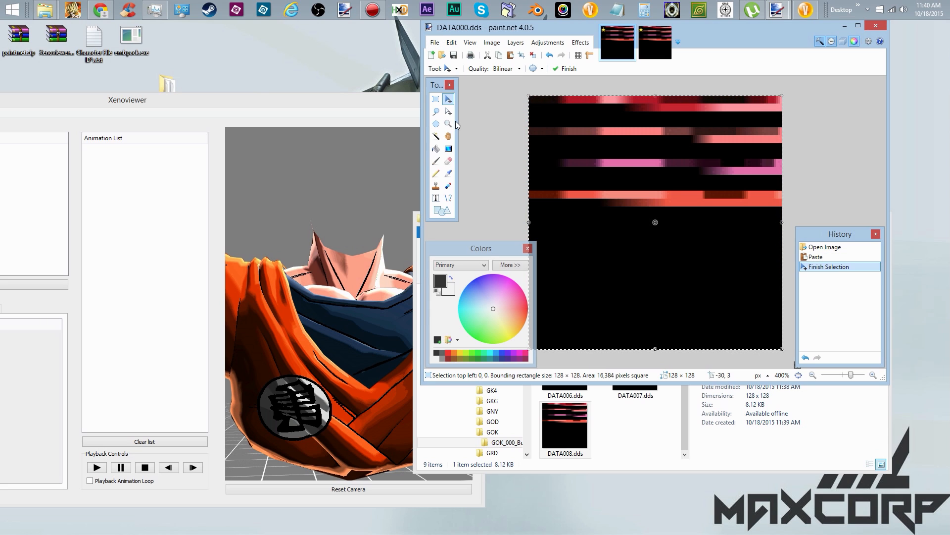
pyautogui.click(562, 87)
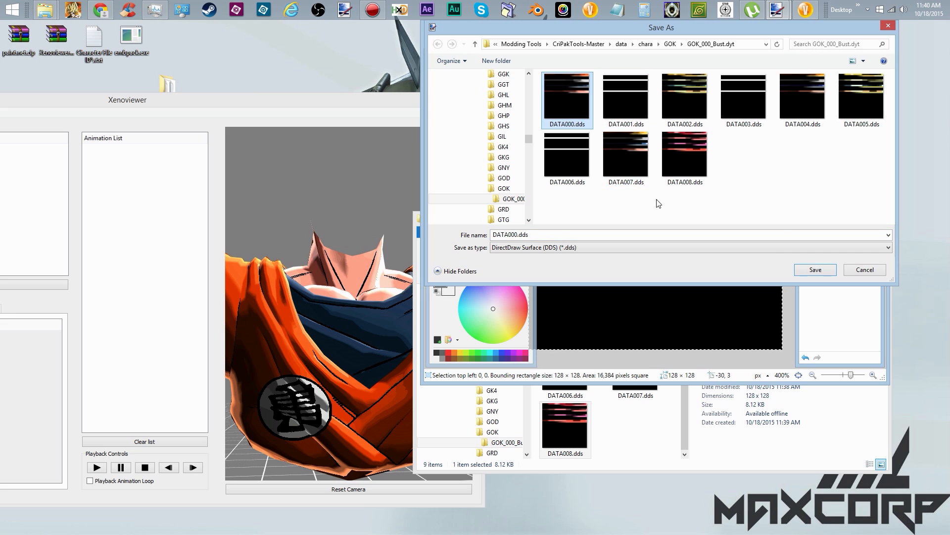
pyautogui.click(816, 271)
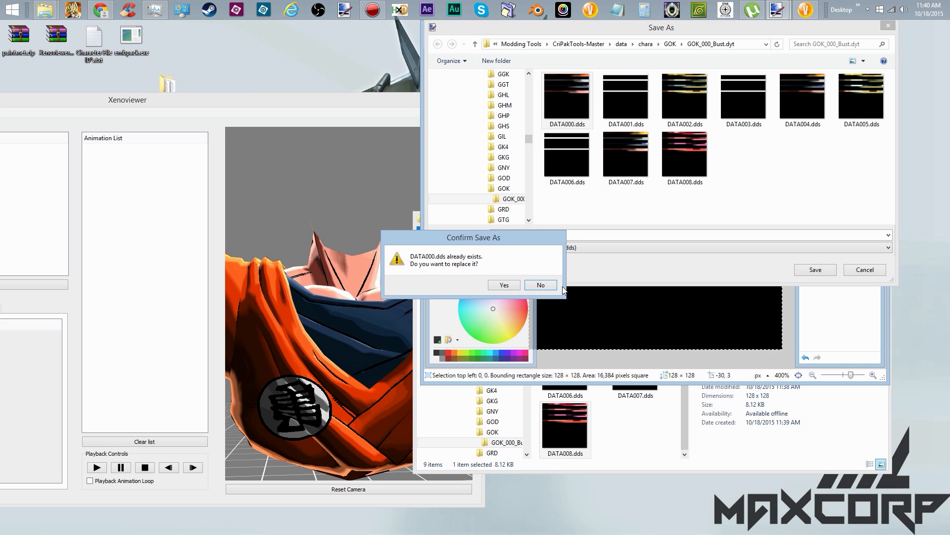
pyautogui.click(495, 285)
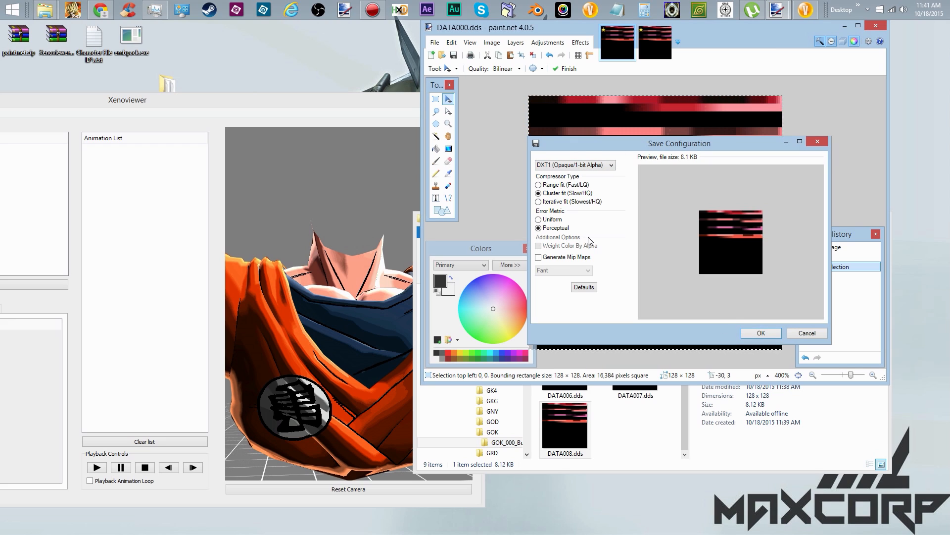
pyautogui.click(580, 288)
pyautogui.click(759, 333)
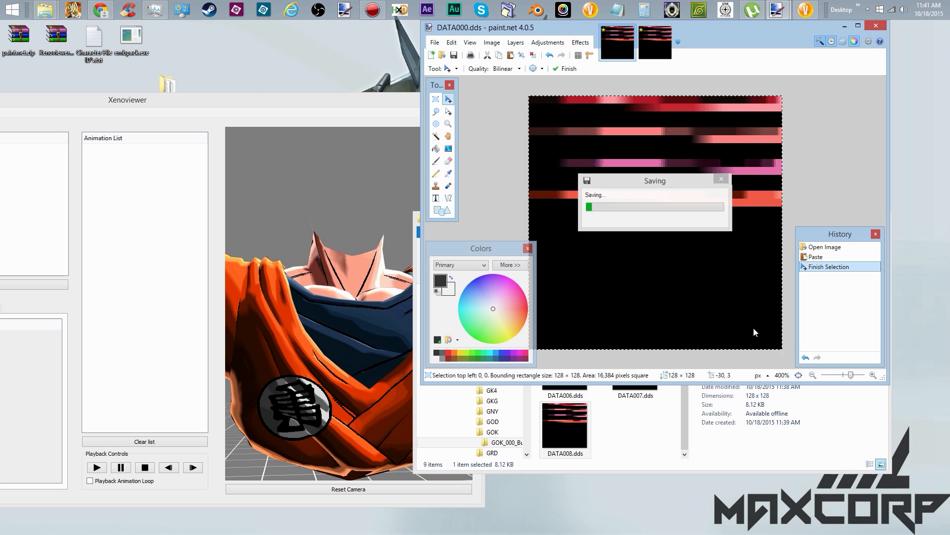
# Repack the GOK_000_Bust.dyt folder with embpack.exe and delete the extracted folder from GOK.
pyautogui.click(625, 449)
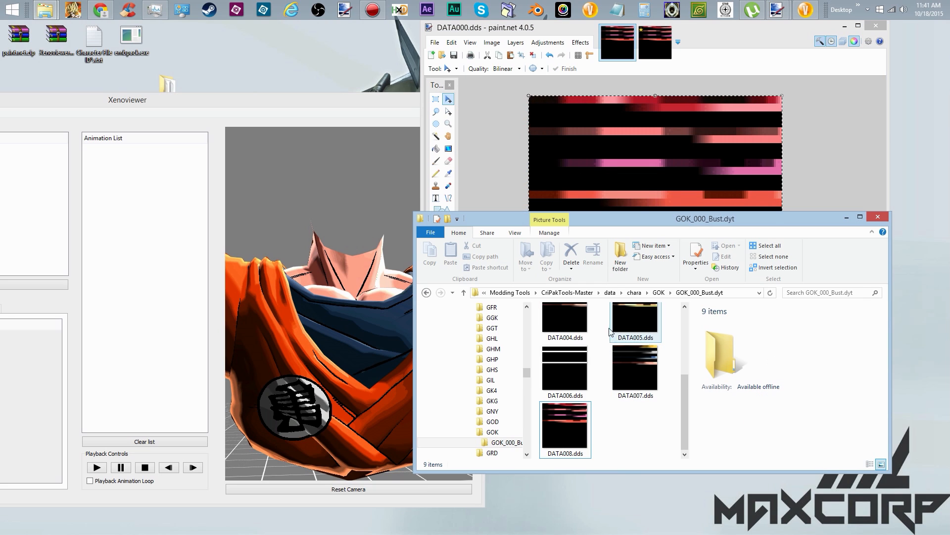
pyautogui.click(661, 293)
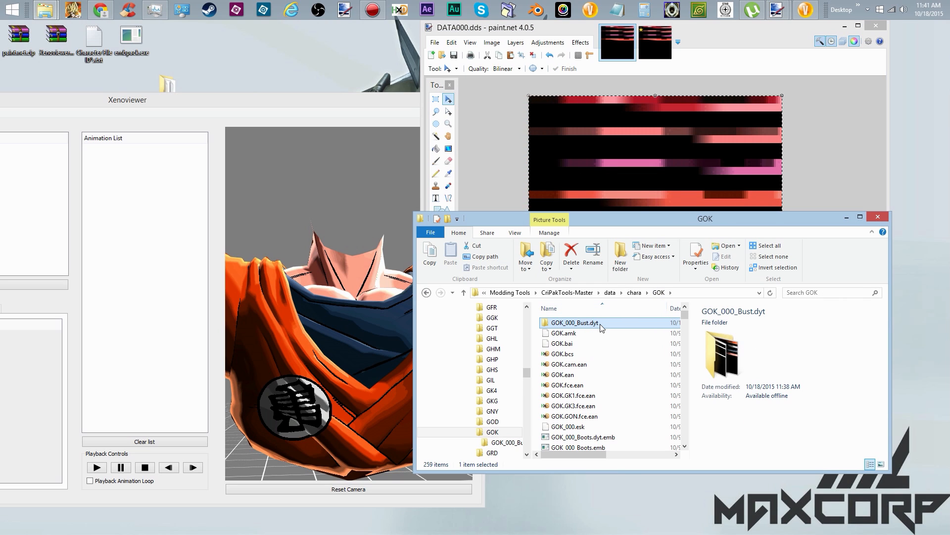
pyautogui.moveTo(602, 327); pyautogui.dragTo(133, 44)
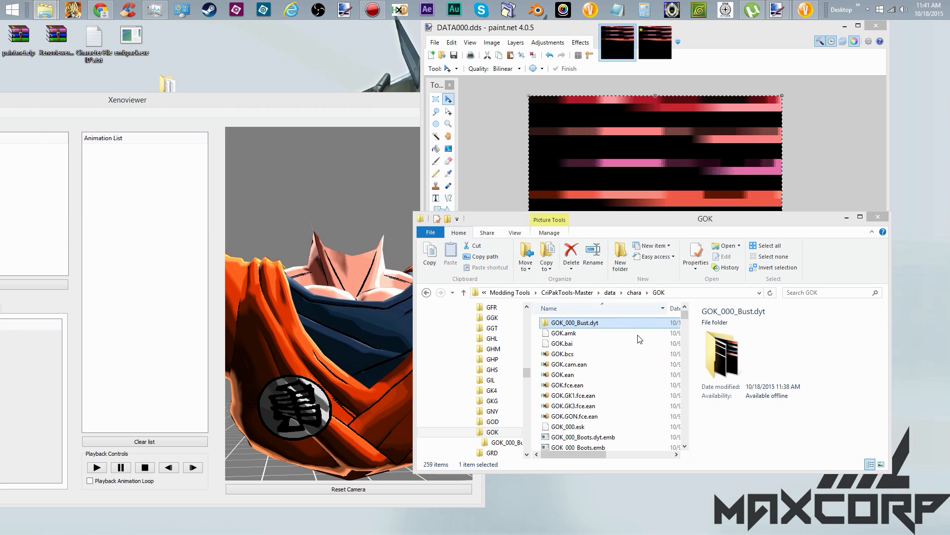
pyautogui.press('Delete')
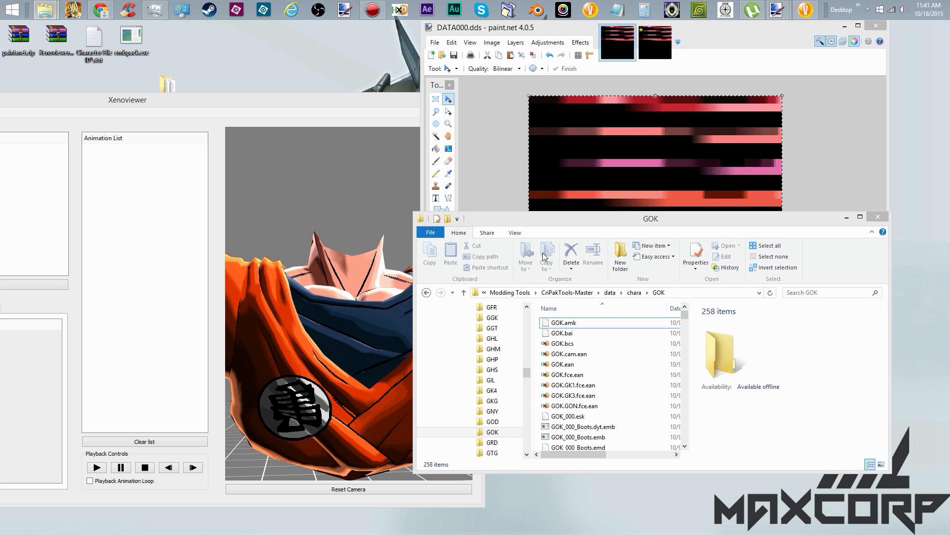
# Close Xenoviewer and relaunch it with xenoviewer.exe from the Xenoviewer folder on the desktop.
pyautogui.click(393, 111)
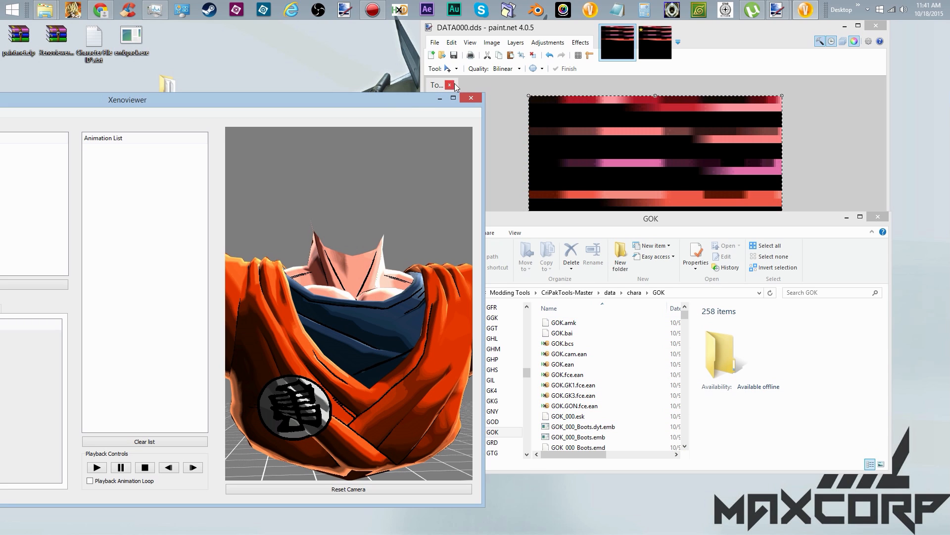
pyautogui.click(473, 101)
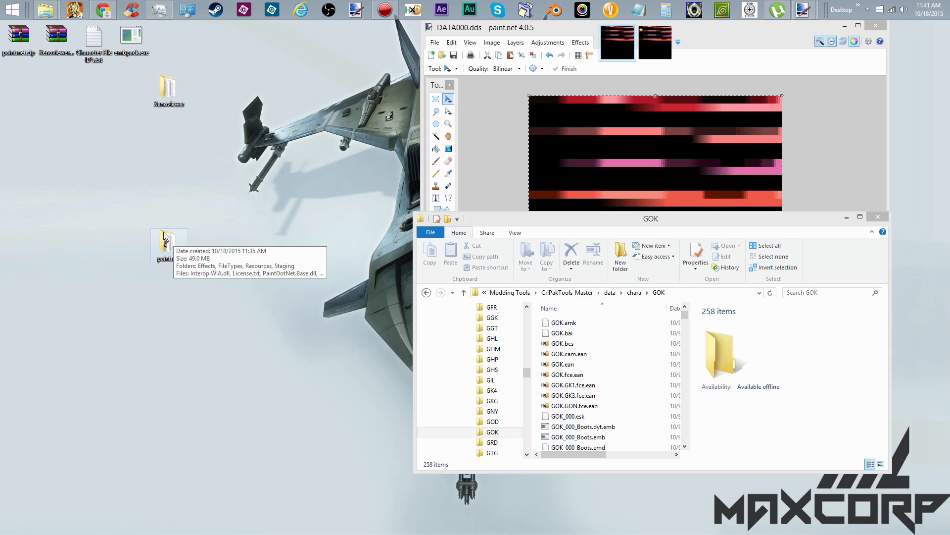
pyautogui.doubleClick(167, 94)
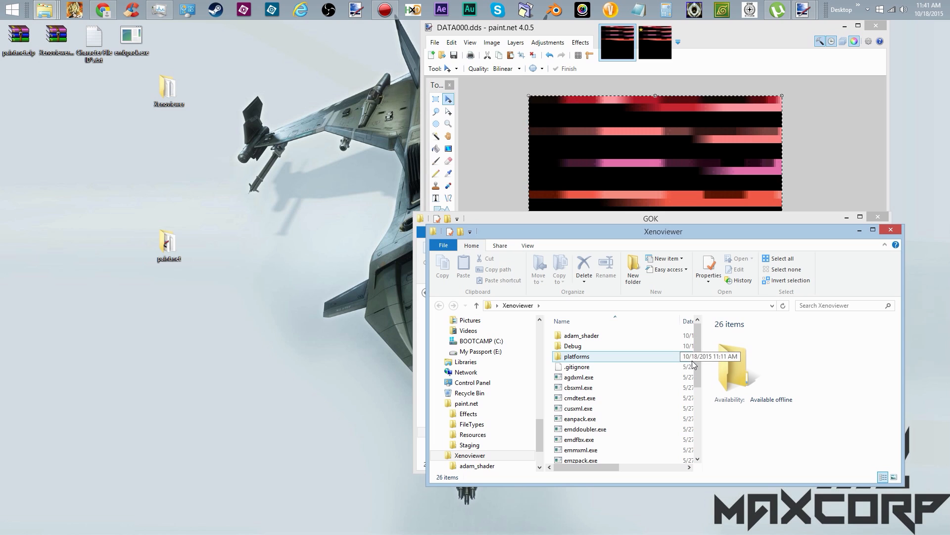
pyautogui.scroll(-5, 663, 391)
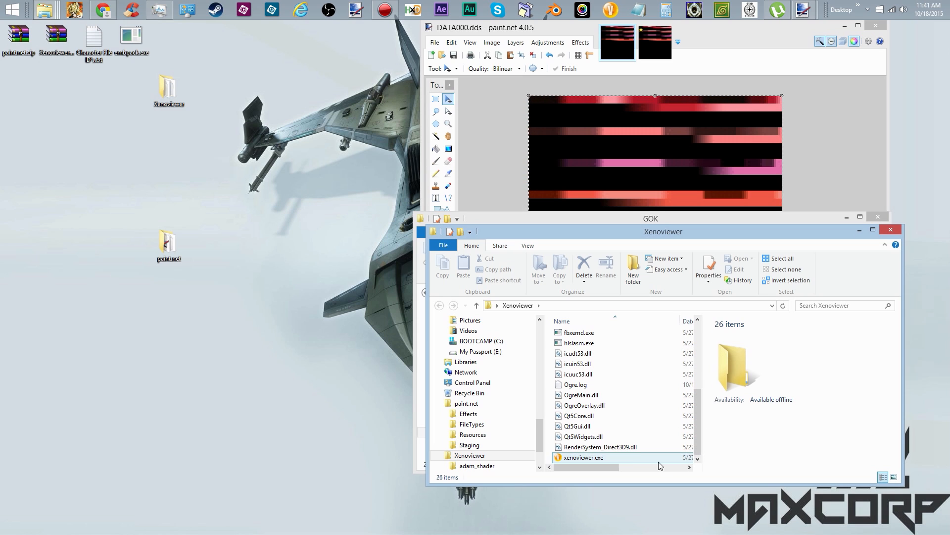
pyautogui.doubleClick(632, 457)
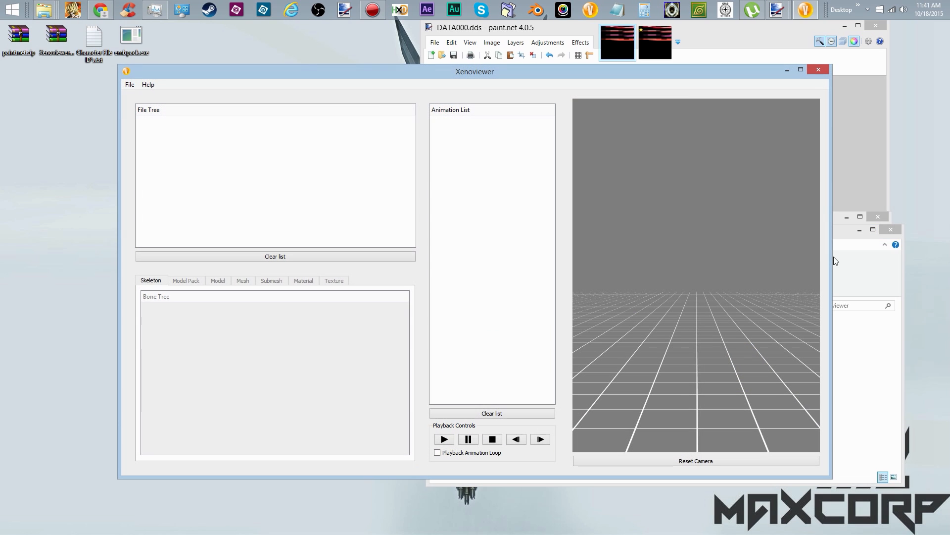
# Load the GOK_000_Bust model from the GOK folder into Xenoviewer and inspect its new colours up close from an angle.
pyautogui.click(857, 229)
pyautogui.click(851, 348)
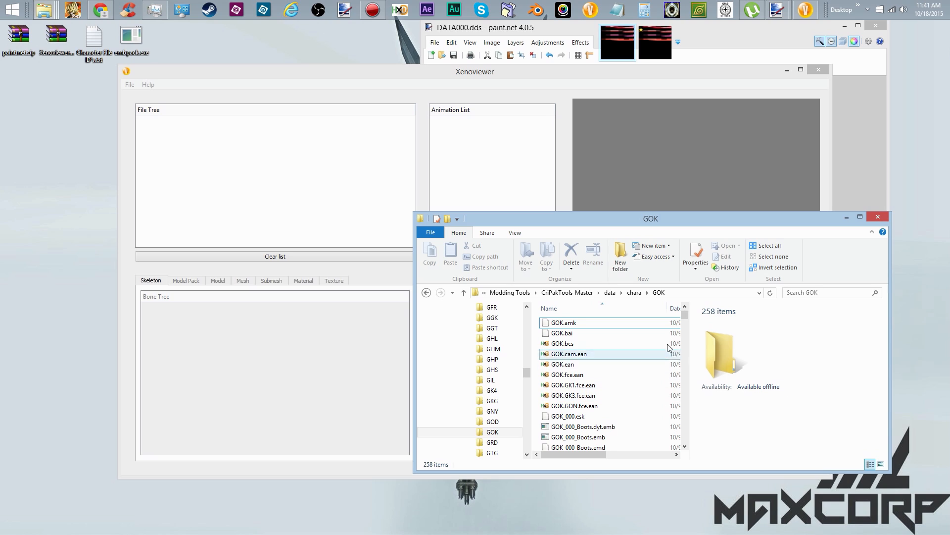
pyautogui.scroll(-2, 685, 452)
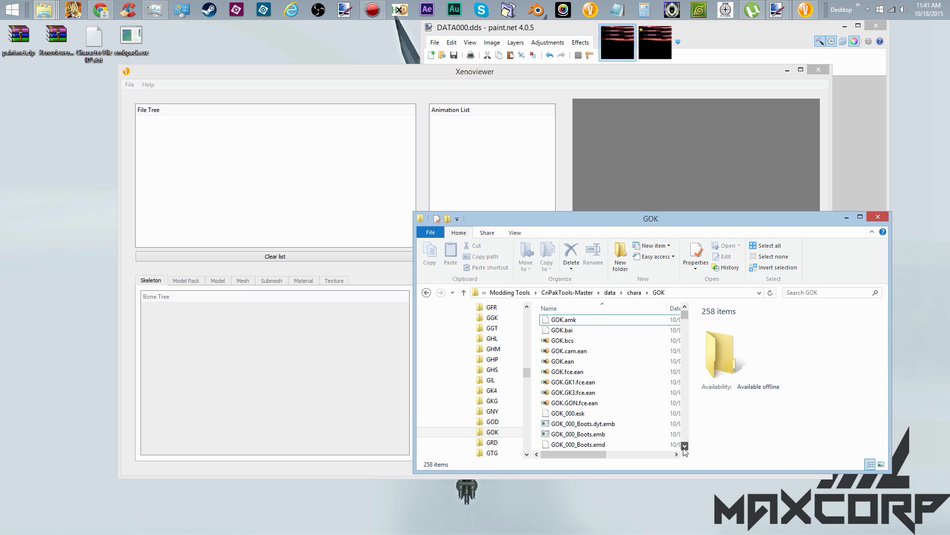
pyautogui.scroll(-4, 685, 453)
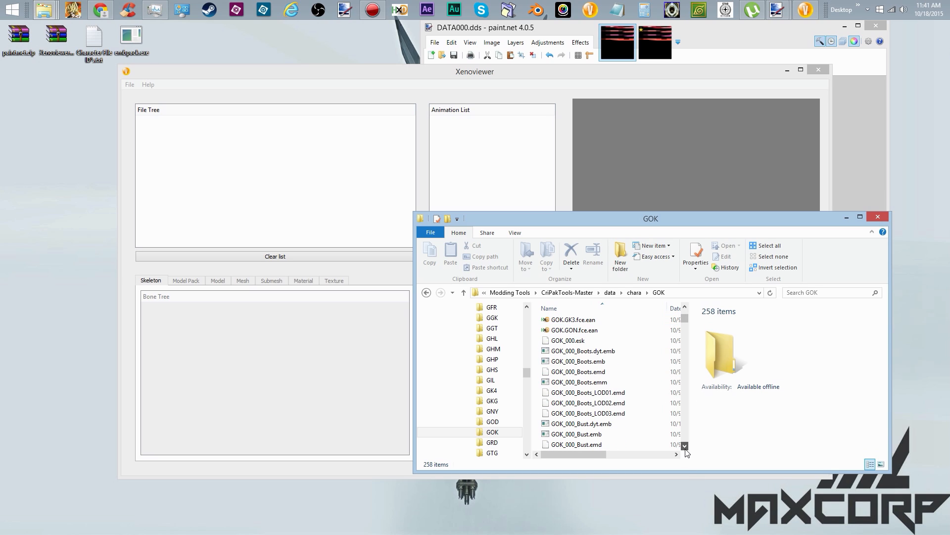
pyautogui.click(639, 394)
pyautogui.moveTo(638, 394); pyautogui.dragTo(651, 181)
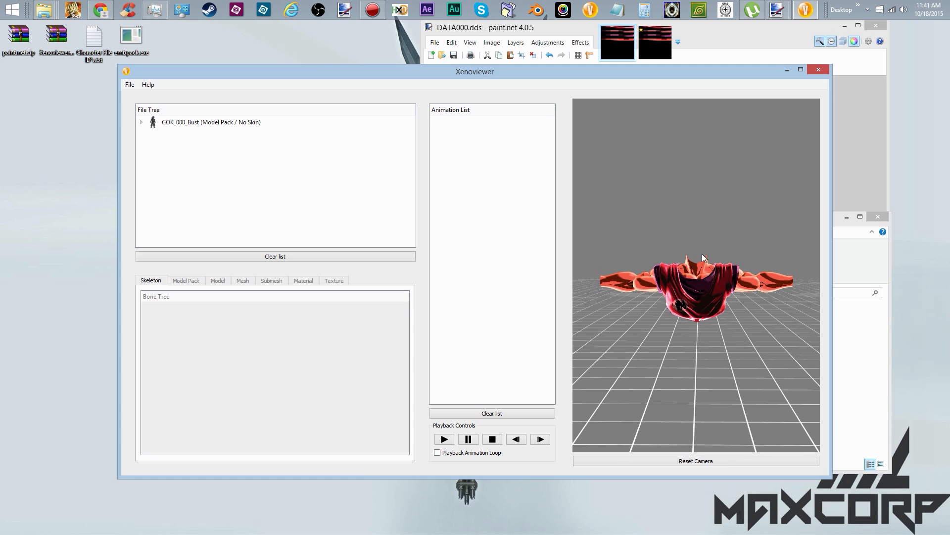
pyautogui.scroll(3, 701, 254)
pyautogui.moveTo(697, 256); pyautogui.dragTo(597, 297)
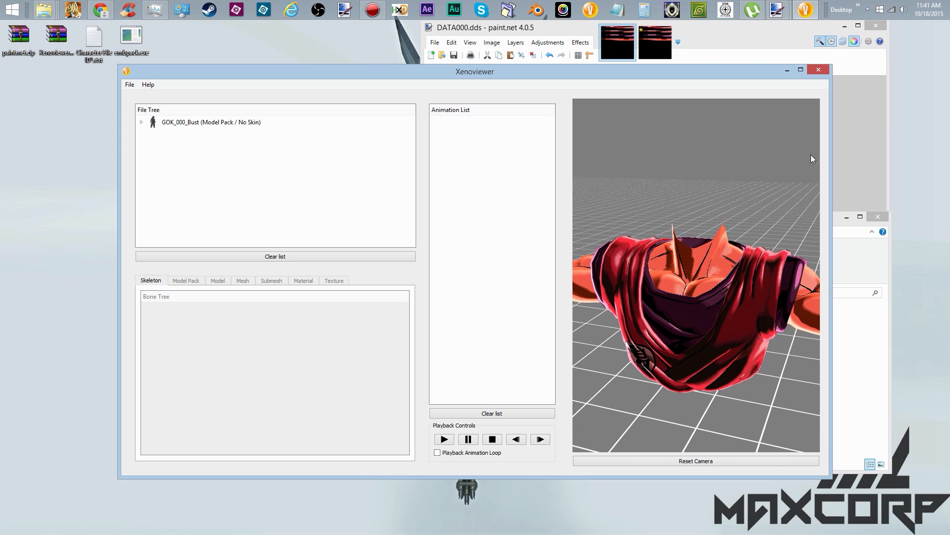
# Return to DATA000.dds in paint.net, clear the full selection and rectangle-select the topmost band's lower strip, about 90 × 5 pixels.
pyautogui.click(853, 118)
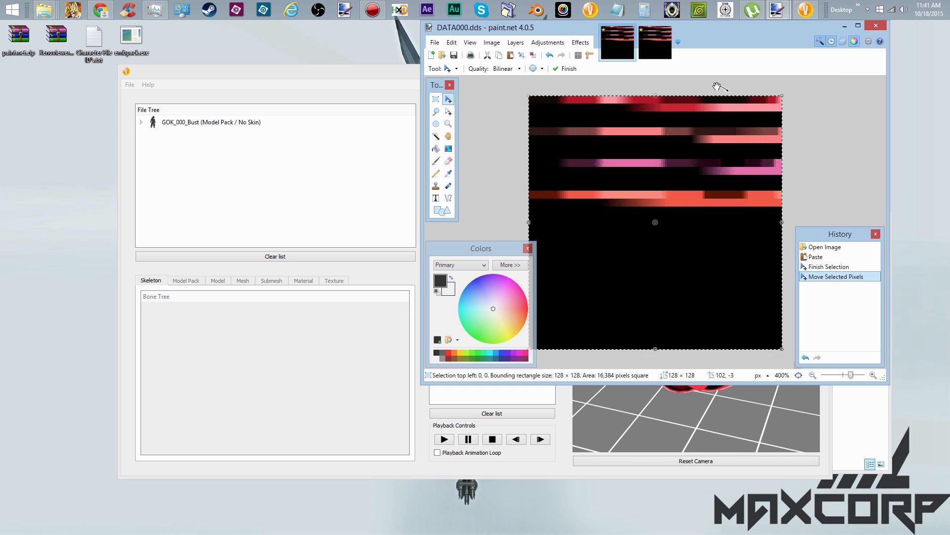
pyautogui.click(436, 99)
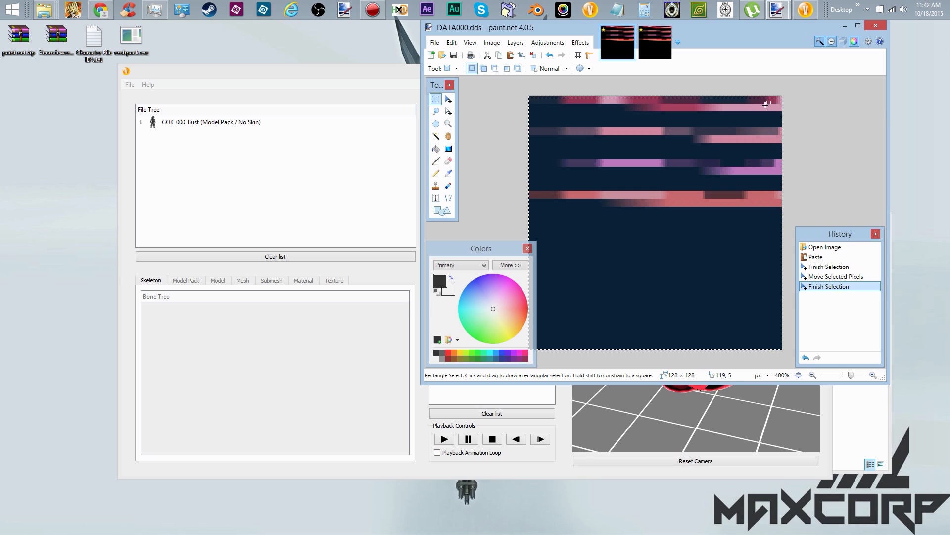
pyautogui.click(781, 99)
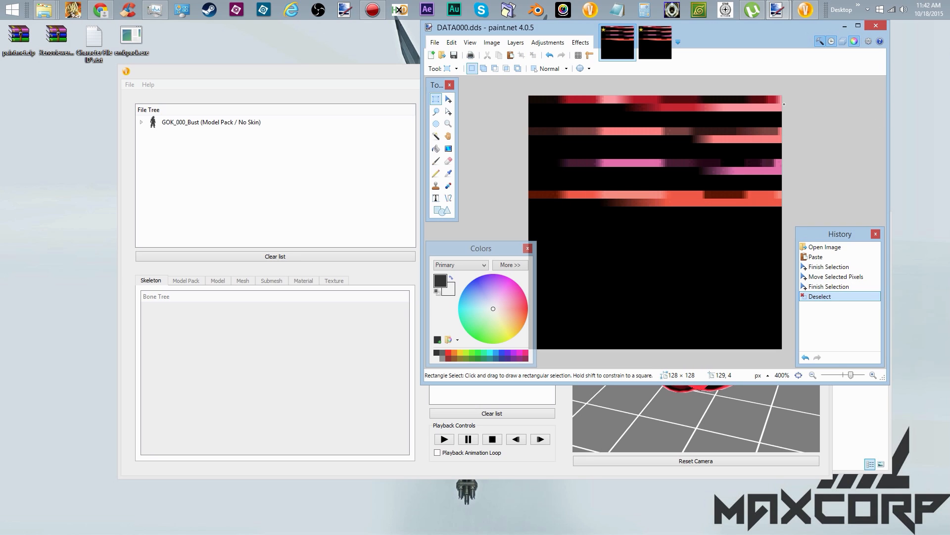
pyautogui.moveTo(784, 104); pyautogui.dragTo(609, 109)
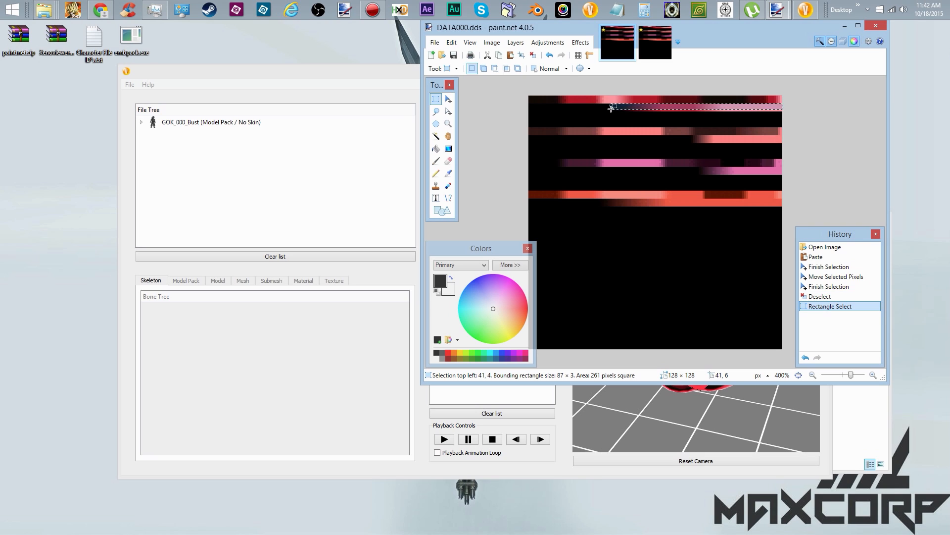
pyautogui.click(449, 174)
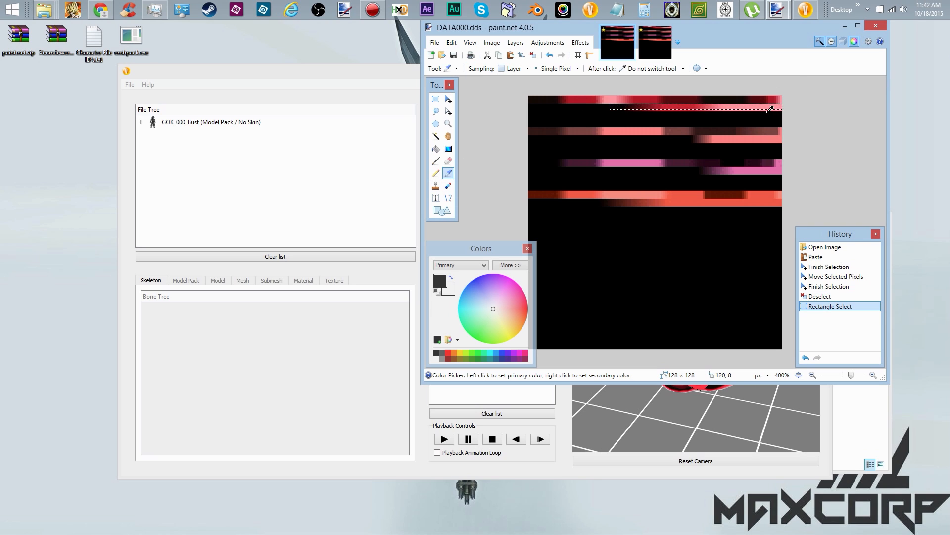
pyautogui.click(436, 99)
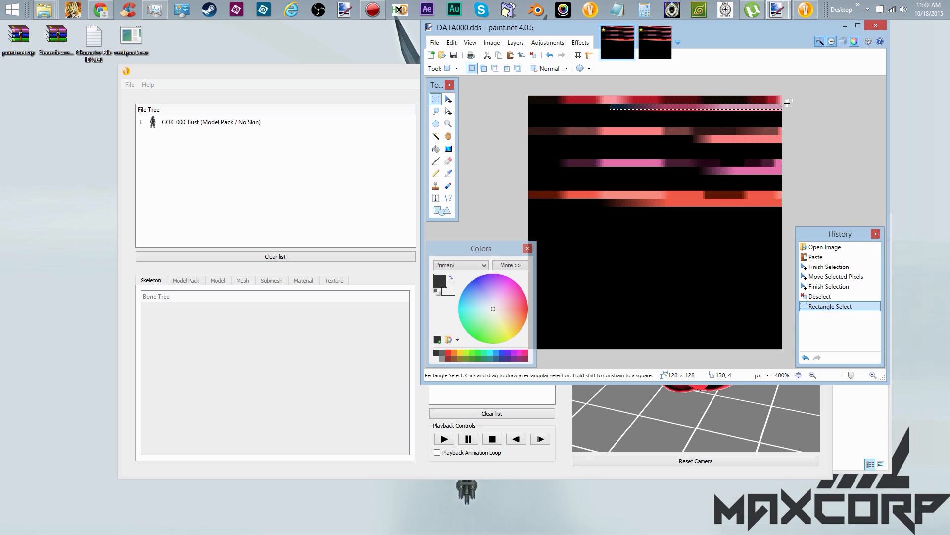
pyautogui.moveTo(788, 104); pyautogui.dragTo(603, 112)
# Set the primary colour to a light pinkish red and return to the Rectangle Select tool.
pyautogui.moveTo(492, 297); pyautogui.dragTo(519, 306)
pyautogui.click(435, 160)
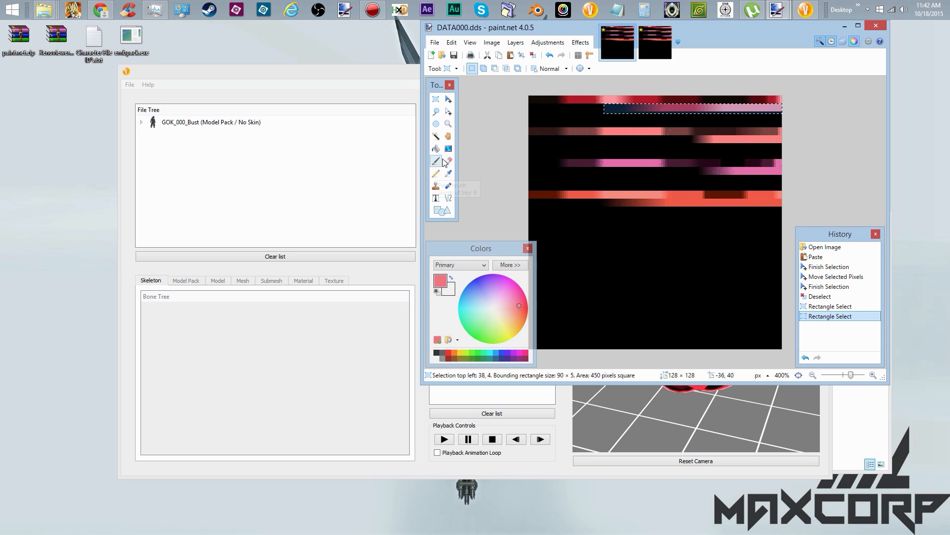
pyautogui.click(436, 99)
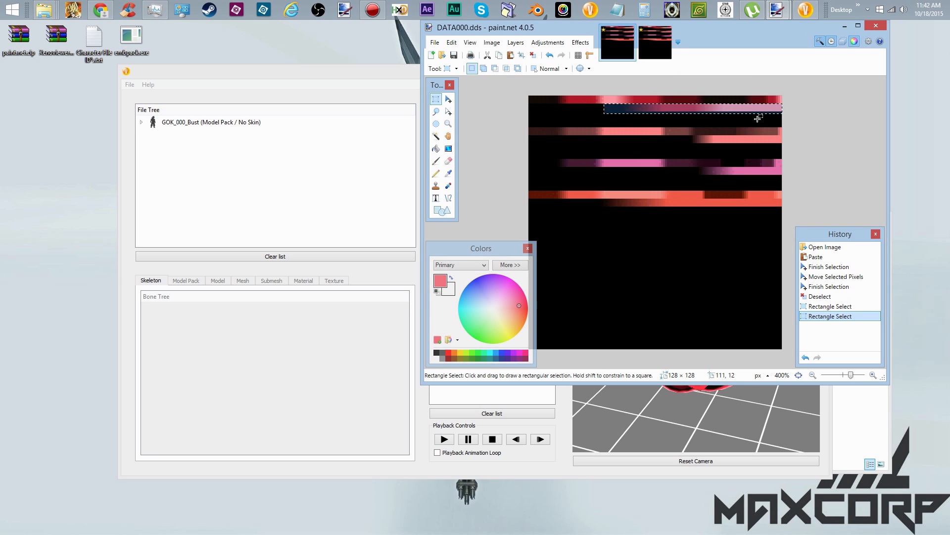
# Reselect a wider stretch of the topmost band's lower strip and paint it solid pinkish red with an 80-pixel Paintbrush.
pyautogui.moveTo(787, 103); pyautogui.dragTo(560, 114)
pyautogui.click(435, 160)
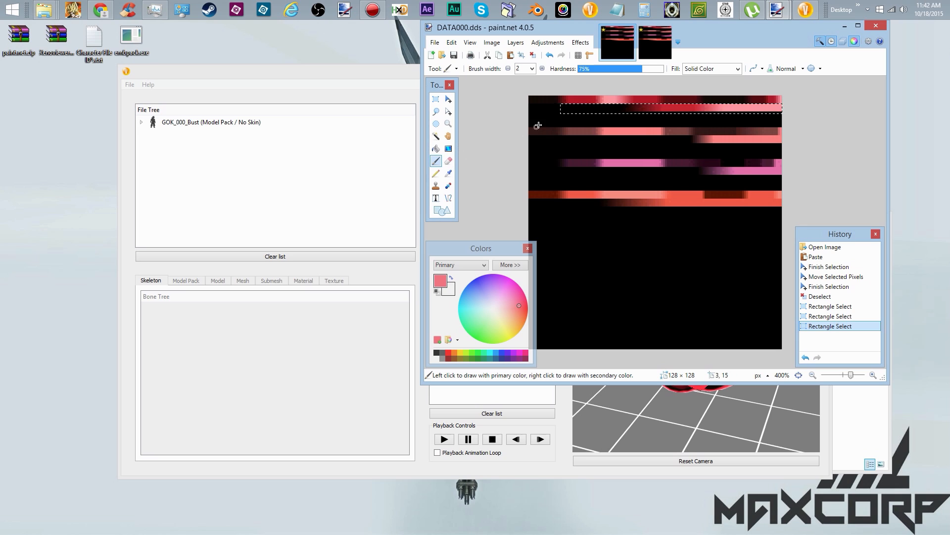
pyautogui.click(532, 69)
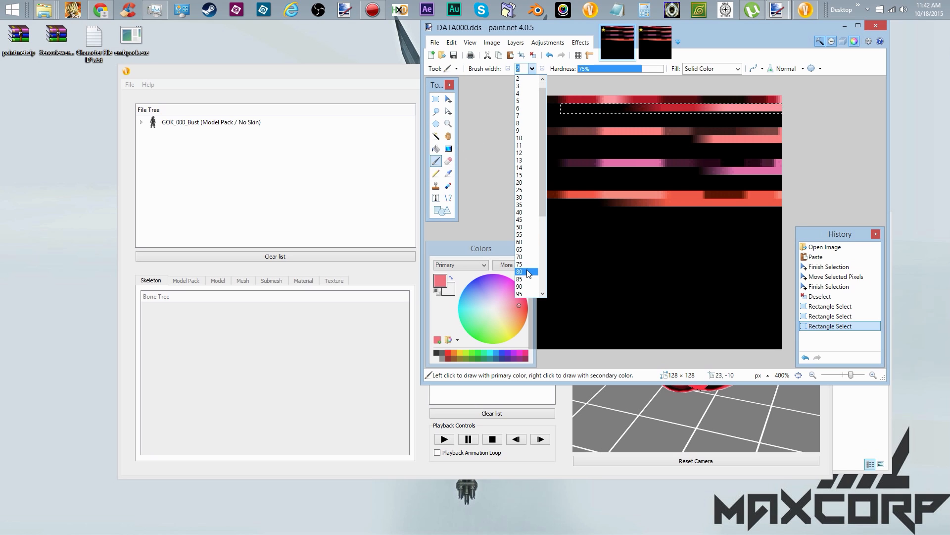
pyautogui.click(525, 271)
pyautogui.moveTo(570, 143); pyautogui.dragTo(762, 124)
pyautogui.click(585, 130)
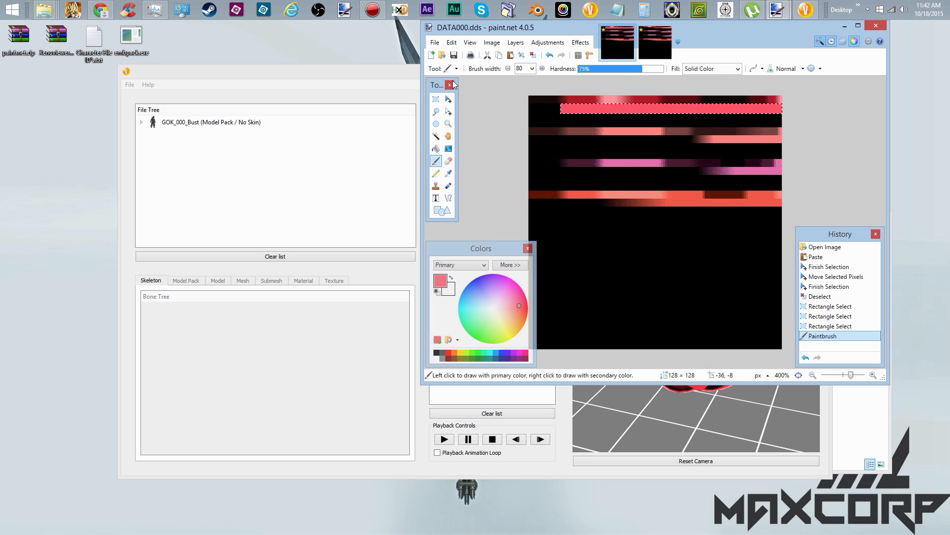
# Rectangle-select the lower strips of the second and third bands one after the other and paint each solid pinkish red.
pyautogui.click(434, 100)
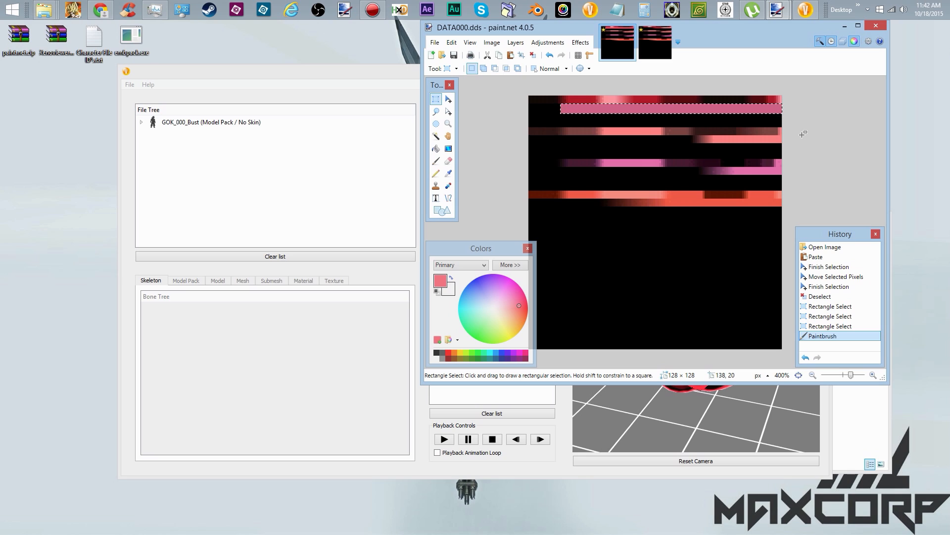
pyautogui.moveTo(803, 134)
pyautogui.mouseDown()
pyautogui.moveTo(676, 157)
pyautogui.moveTo(552, 144)
pyautogui.moveTo(808, 138)
pyautogui.mouseUp()
pyautogui.click(434, 163)
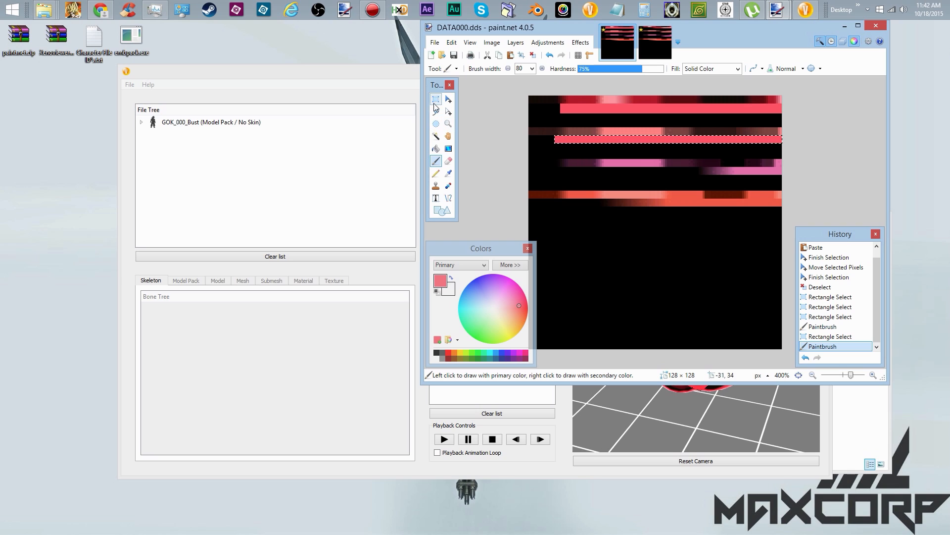
pyautogui.click(435, 101)
pyautogui.moveTo(789, 166); pyautogui.dragTo(543, 178)
pyautogui.click(436, 161)
pyautogui.moveTo(644, 176)
pyautogui.mouseDown()
pyautogui.moveTo(547, 180)
pyautogui.moveTo(785, 180)
pyautogui.mouseUp()
# Rectangle-select the fourth band's lower strip, about 125 × 4 pixels, and paint it solid pinkish red.
pyautogui.click(436, 99)
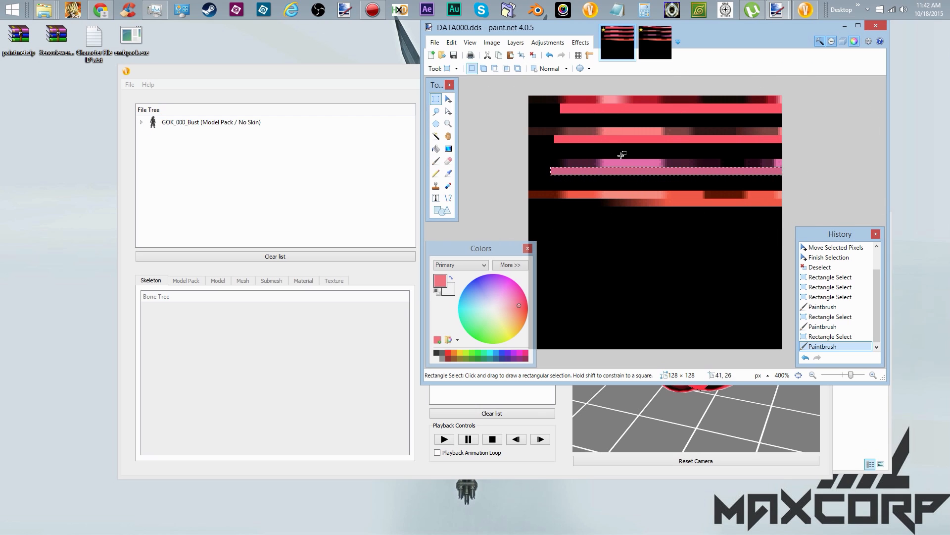
pyautogui.moveTo(788, 199); pyautogui.dragTo(535, 205)
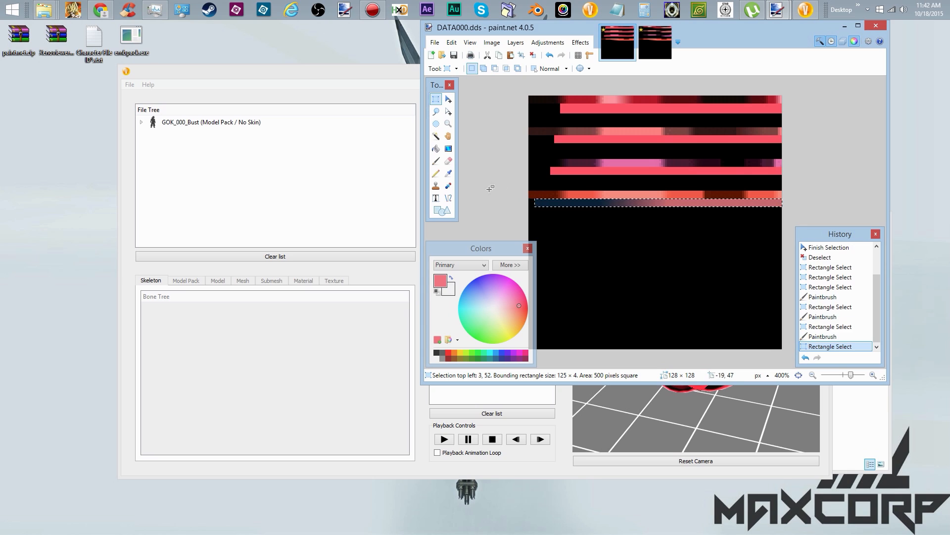
pyautogui.click(436, 160)
pyautogui.moveTo(619, 202); pyautogui.dragTo(732, 195)
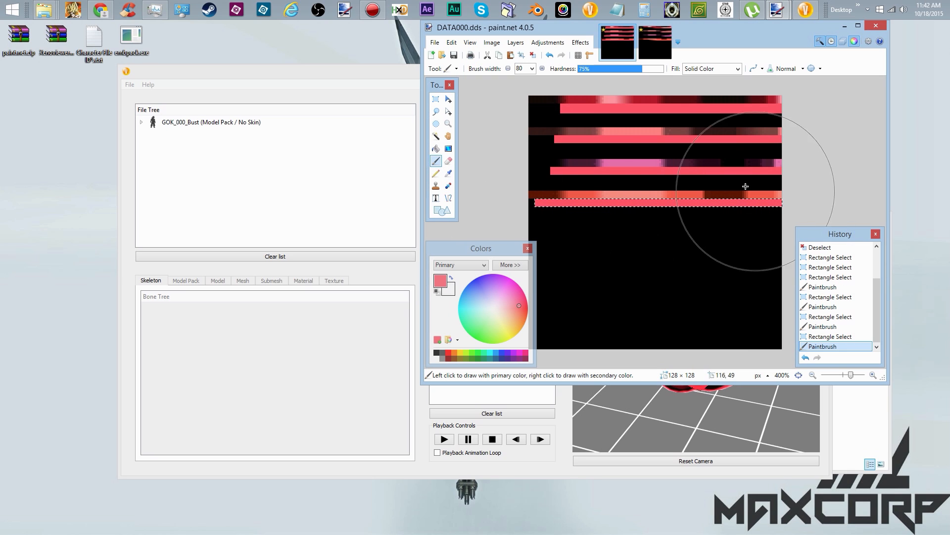
# Unpack GOK_000_Bust.dyt.emb from the GOK folder with embpack and dismiss the Save As dialog opened on Documents.
pyautogui.click(432, 44)
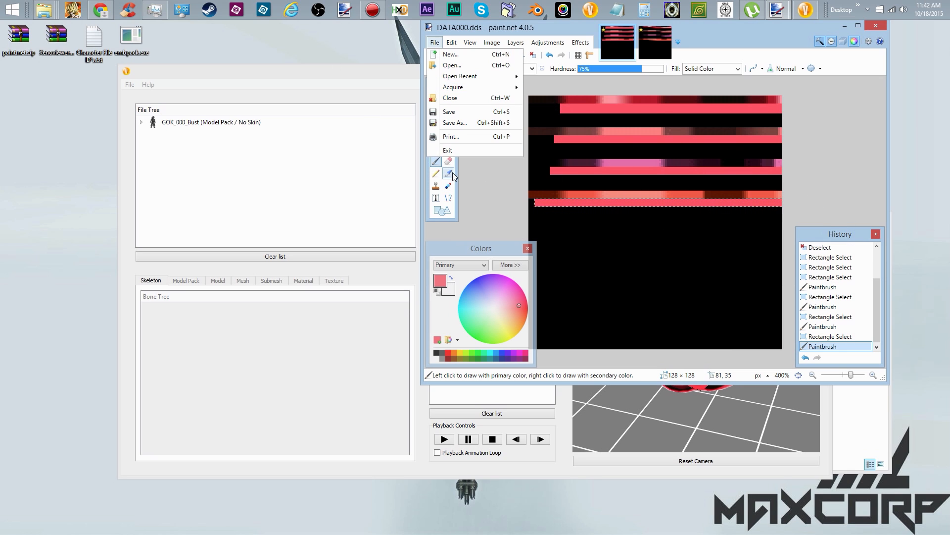
pyautogui.click(451, 124)
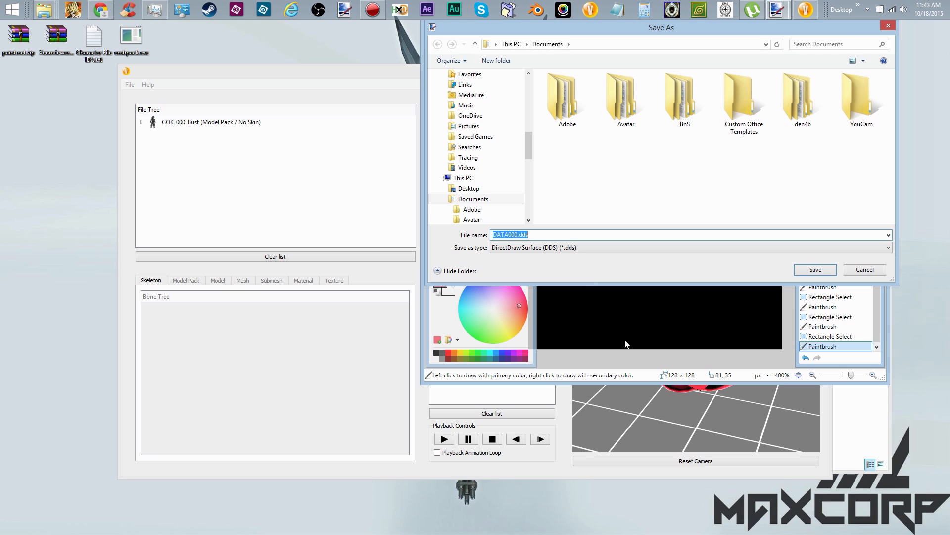
pyautogui.click(866, 426)
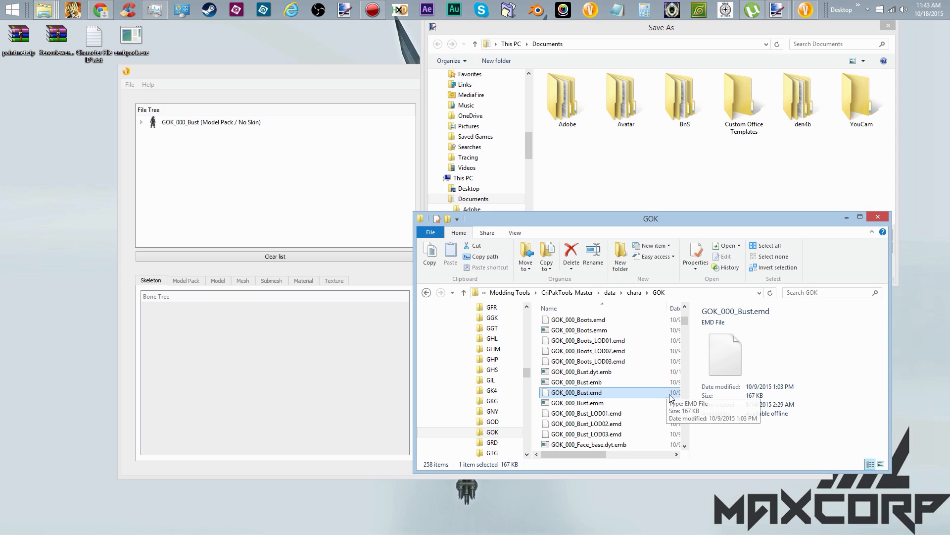
pyautogui.click(636, 374)
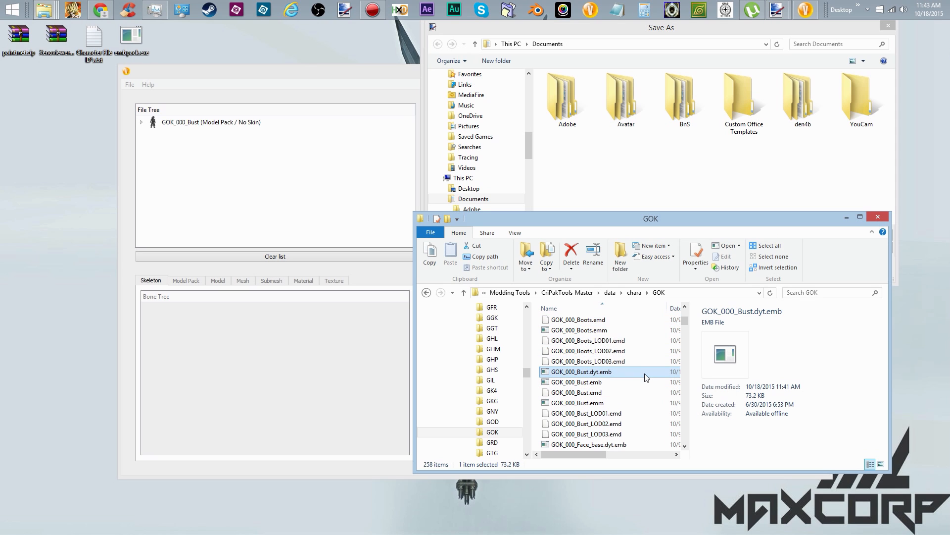
pyautogui.moveTo(643, 375); pyautogui.dragTo(131, 36)
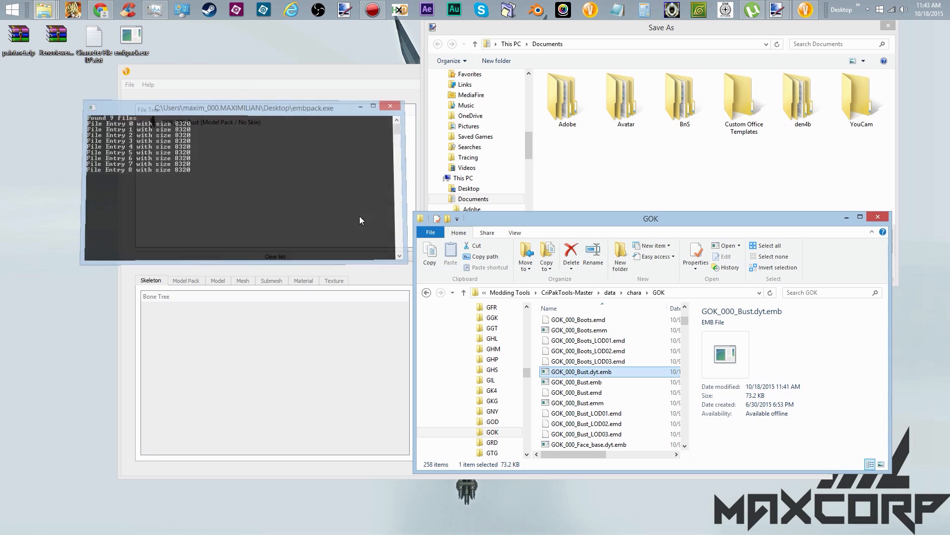
pyautogui.click(659, 292)
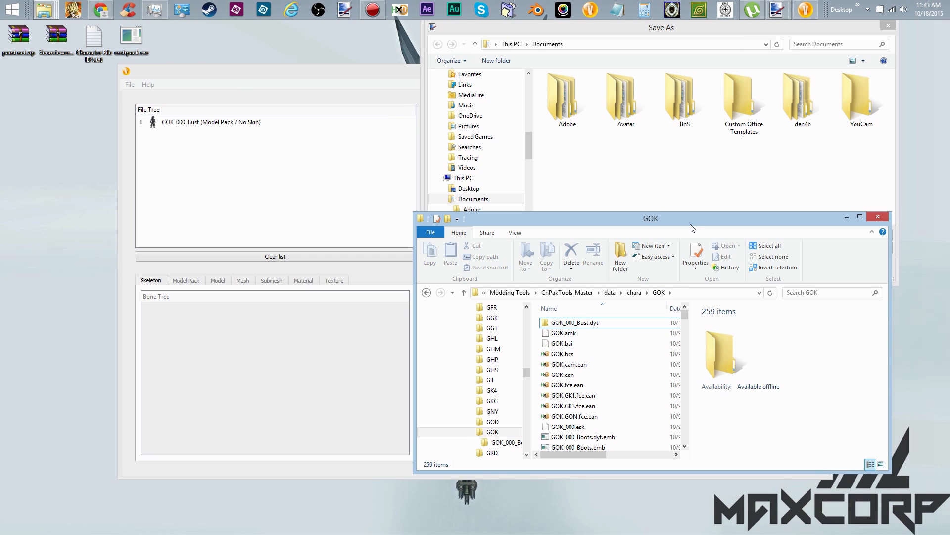
pyautogui.click(889, 25)
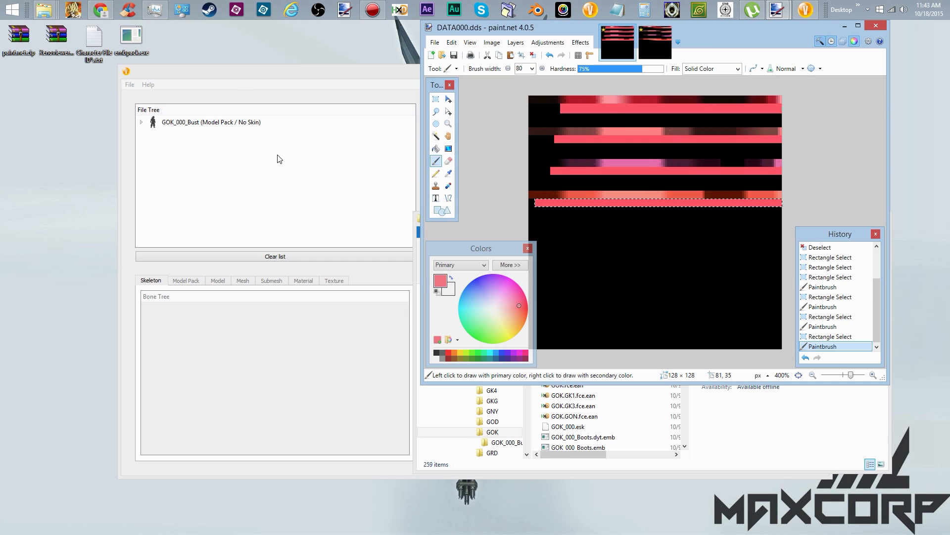
# Save the texture over DATA000.dds in the GOK_000_Bust.dyt folder as DXT1 (Opaque/1-bit Alpha) DDS, replacing the existing file.
pyautogui.click(437, 45)
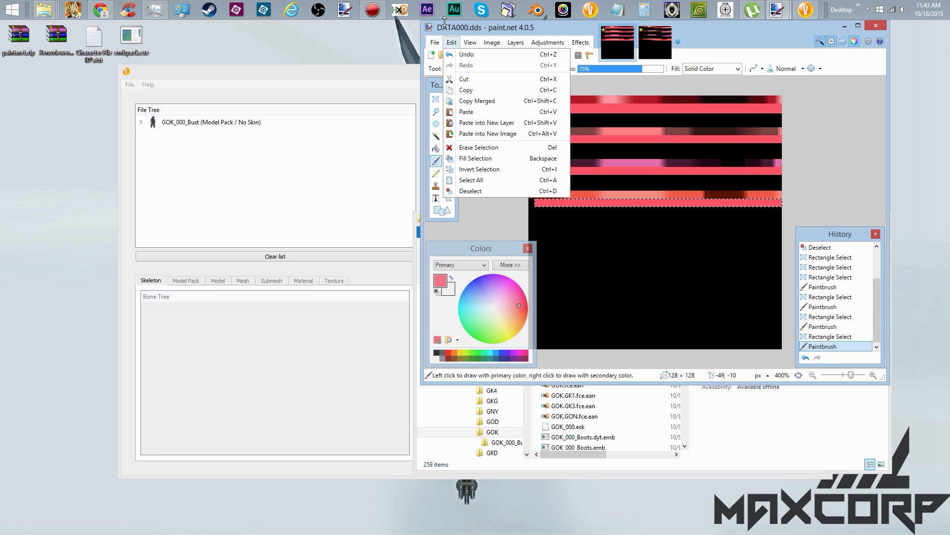
pyautogui.click(433, 43)
pyautogui.click(434, 43)
pyautogui.click(454, 123)
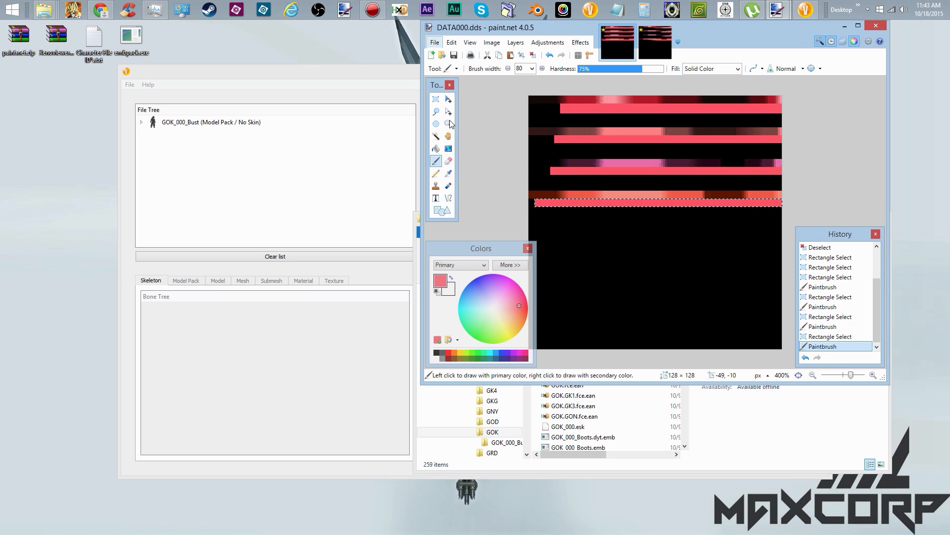
pyautogui.click(568, 107)
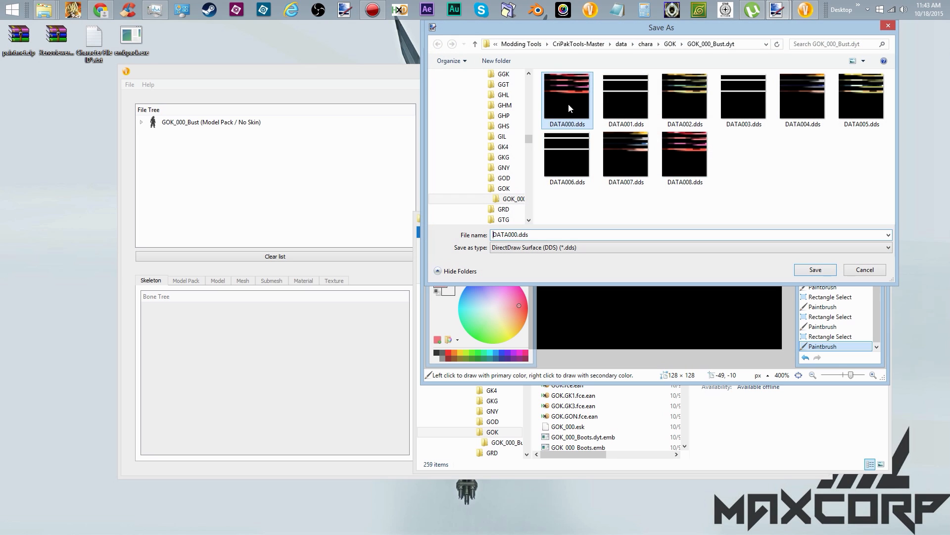
pyautogui.click(810, 267)
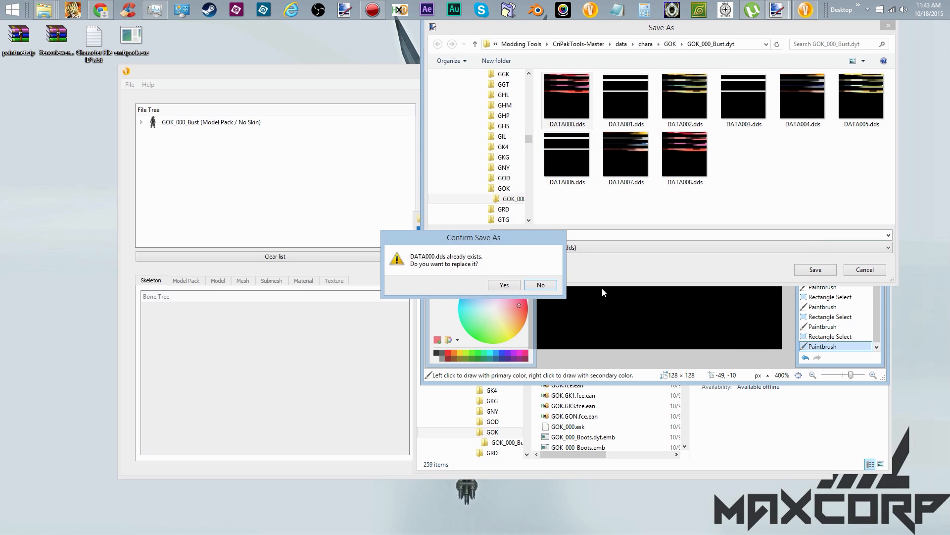
pyautogui.click(507, 285)
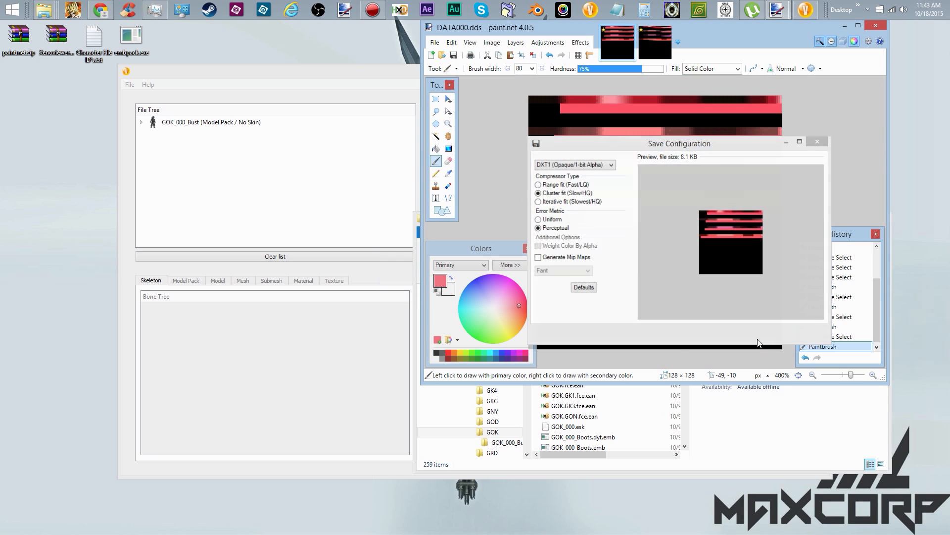
pyautogui.click(761, 333)
# Repack the GOK_000_Bust.dyt folder in the GOK folder with embpack.
pyautogui.click(754, 415)
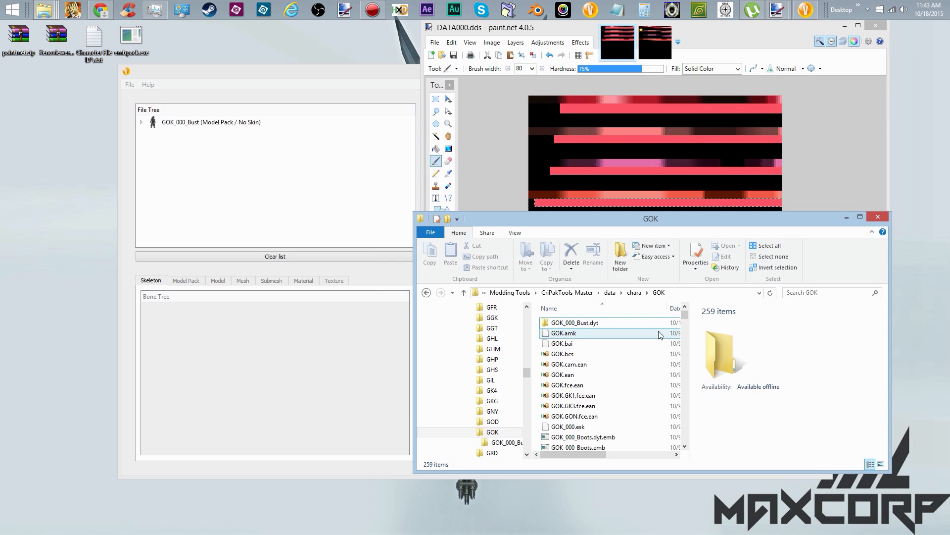
pyautogui.moveTo(666, 324); pyautogui.dragTo(132, 36)
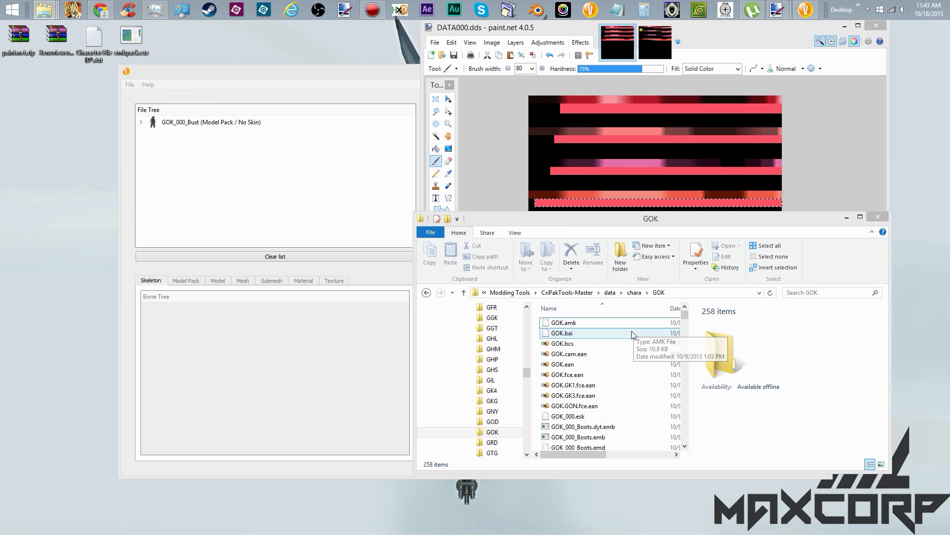
# Close Xenoviewer with the old bust model and launch it again.
pyautogui.click(198, 226)
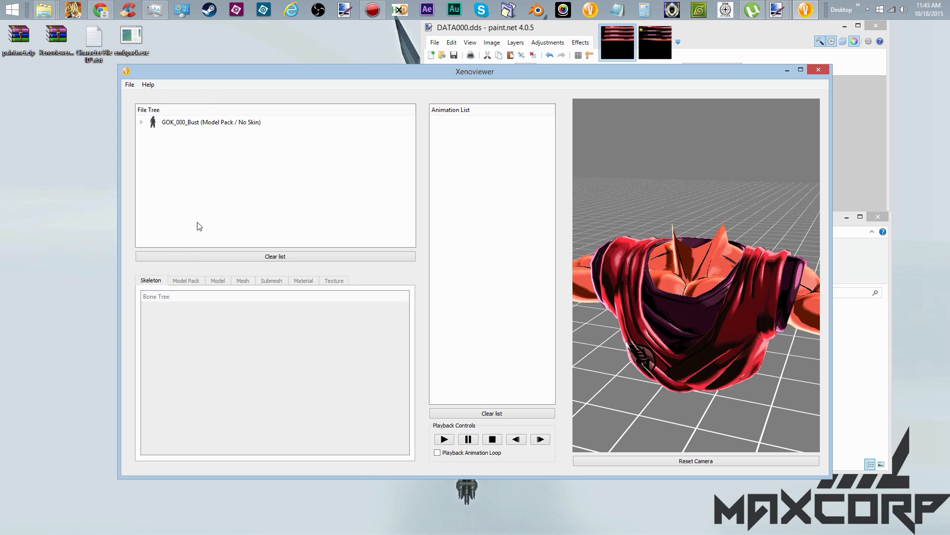
pyautogui.click(817, 69)
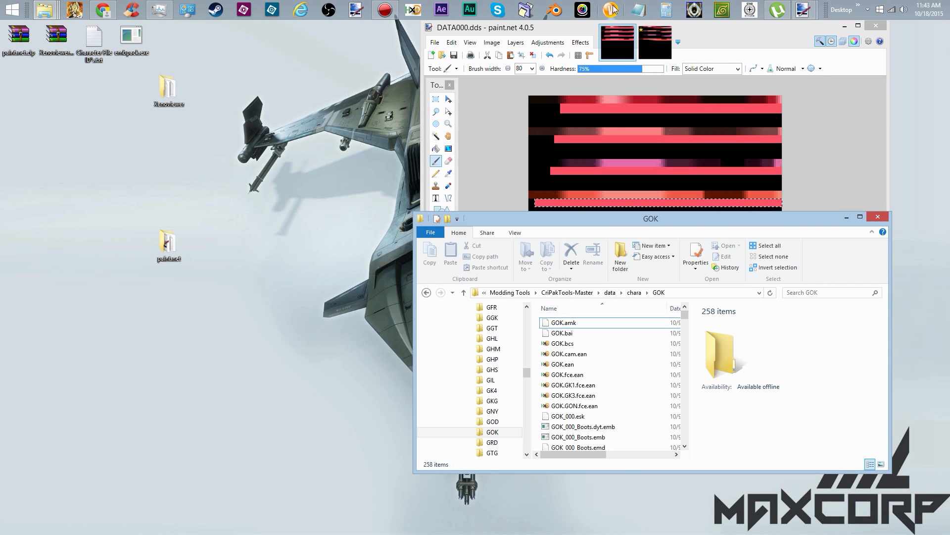
pyautogui.click(612, 10)
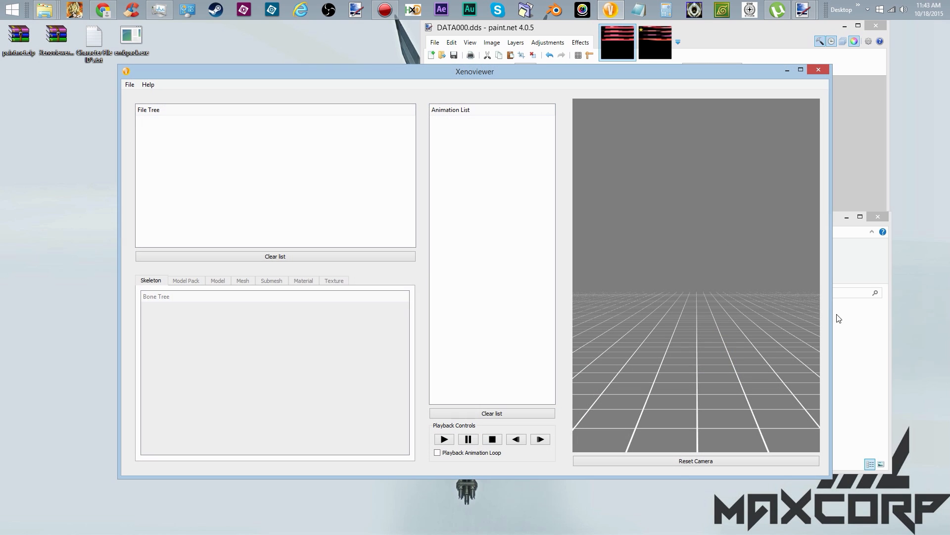
# Find GOK_000_Bust.emd in the GOK folder, load it into Xenoviewer and inspect the repainted bust up close.
pyautogui.click(838, 317)
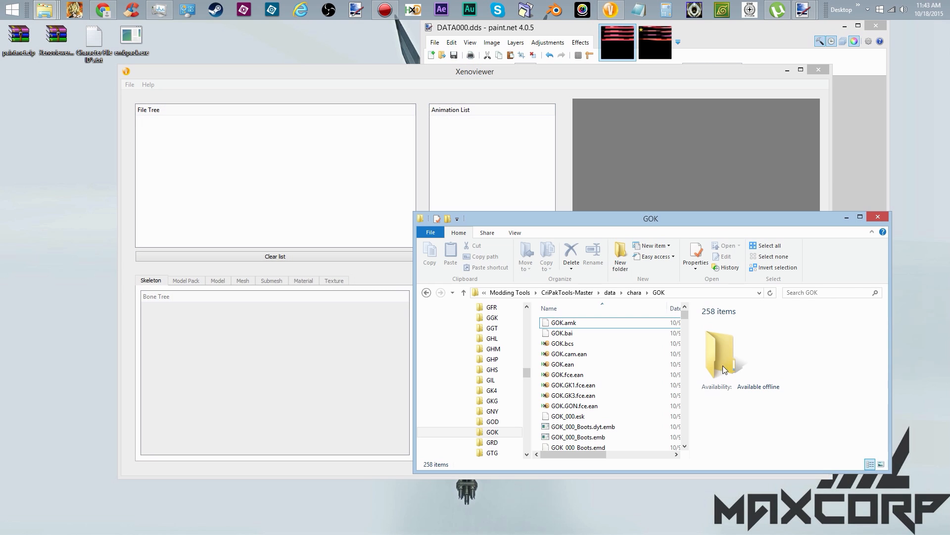
pyautogui.moveTo(685, 321); pyautogui.dragTo(685, 338)
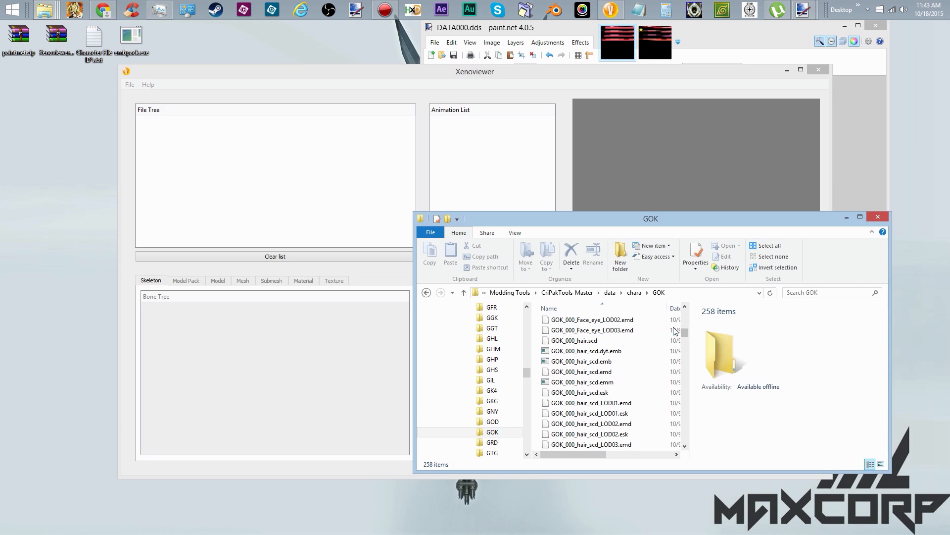
pyautogui.click(636, 341)
pyautogui.press('Up')
pyautogui.press('Up')
pyautogui.press('Up')
pyautogui.press('Up')
pyautogui.press('Up')
pyautogui.press('Up')
pyautogui.press('Up')
pyautogui.press('Up')
pyautogui.press('Up')
pyautogui.press('Up')
pyautogui.press('Up')
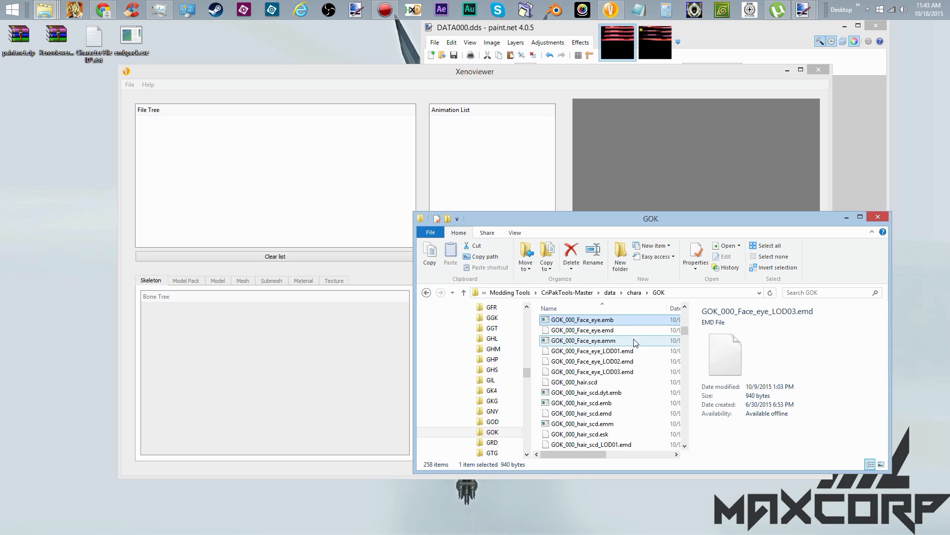
pyautogui.press('Up')
pyautogui.press('Up')
pyautogui.press('Up')
pyautogui.press('Up')
pyautogui.press('Up')
pyautogui.press('Up')
pyautogui.press('Up')
pyautogui.press('Up')
pyautogui.press('Up')
pyautogui.press('Up')
pyautogui.press('Up')
pyautogui.press('Up')
pyautogui.press('Up')
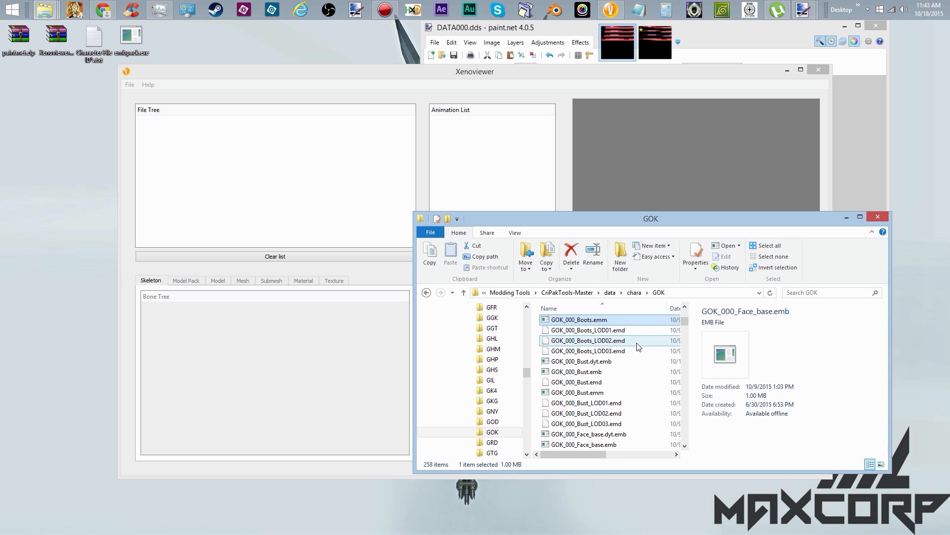
pyautogui.click(596, 385)
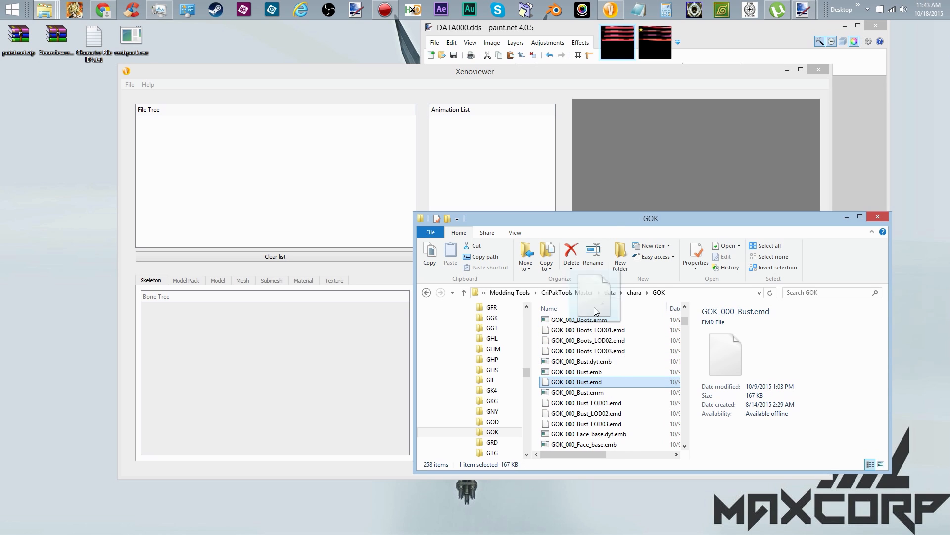
pyautogui.click(616, 185)
pyautogui.moveTo(616, 185); pyautogui.dragTo(671, 248)
pyautogui.scroll(2, 683, 218)
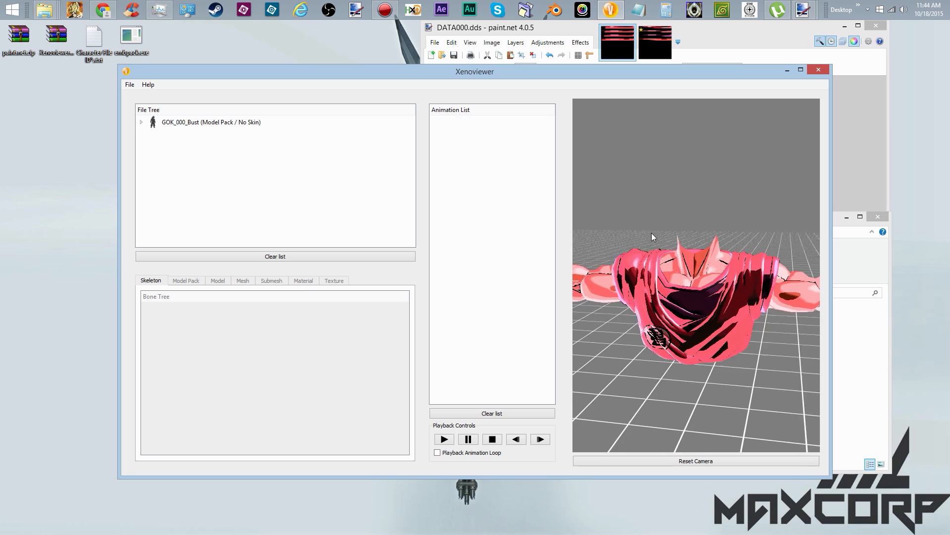
# Switch to the GOK folder in File Explorer and copy the repacked GOK_000_Bust.dyt.emb file.
pyautogui.click(842, 341)
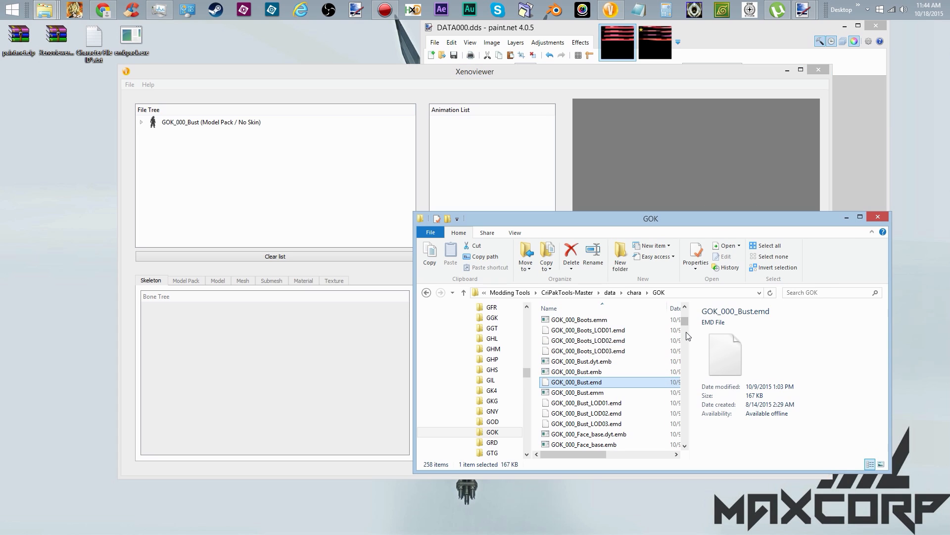
pyautogui.click(602, 395)
pyautogui.click(605, 363)
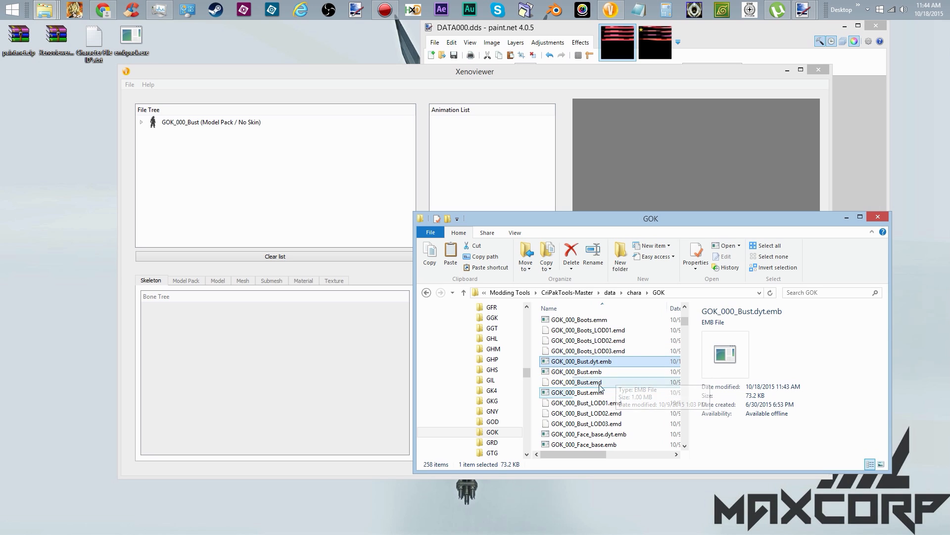
pyautogui.rightClick(53, 8)
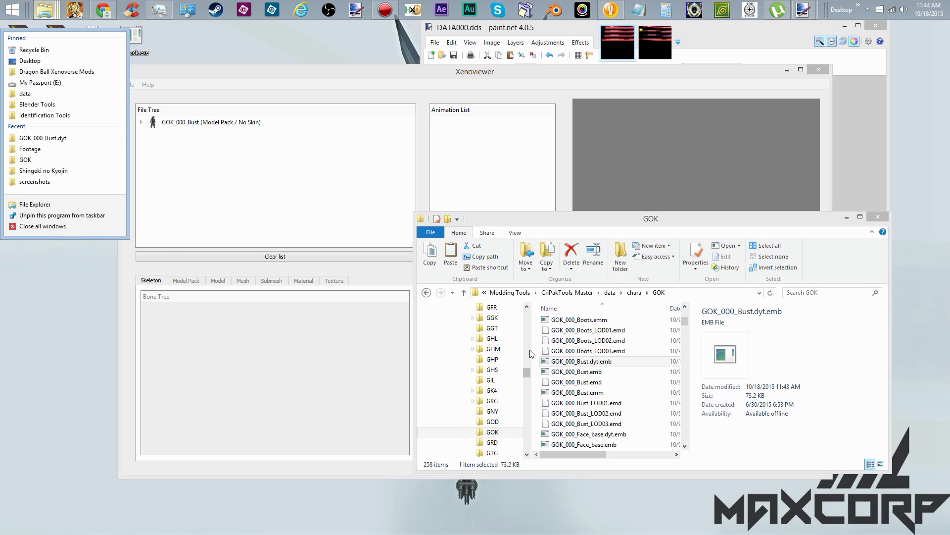
pyautogui.click(564, 363)
pyautogui.rightClick(570, 363)
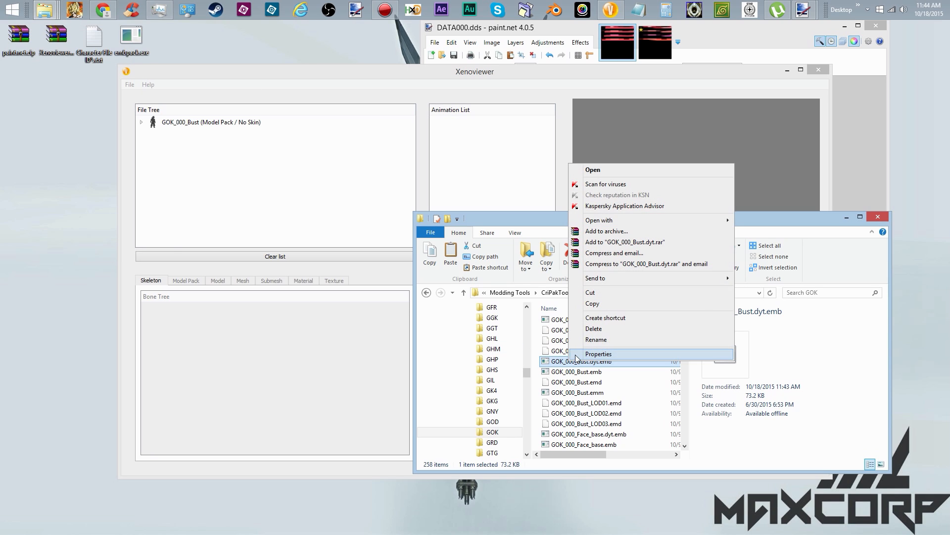
pyautogui.click(591, 303)
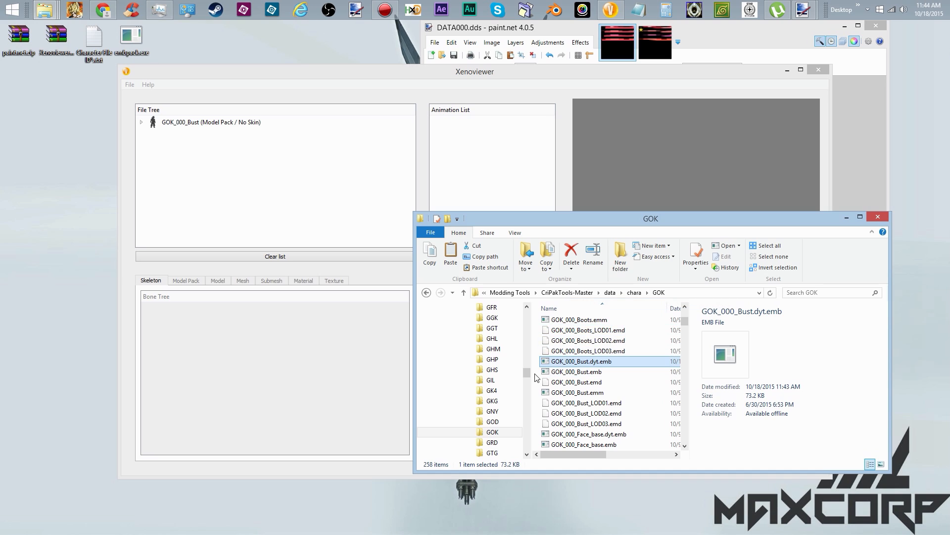
# Go to the DB Xenoverse game folder and extract data2.cpk by running extract-data2.bat.
pyautogui.moveTo(528, 375); pyautogui.dragTo(512, 293)
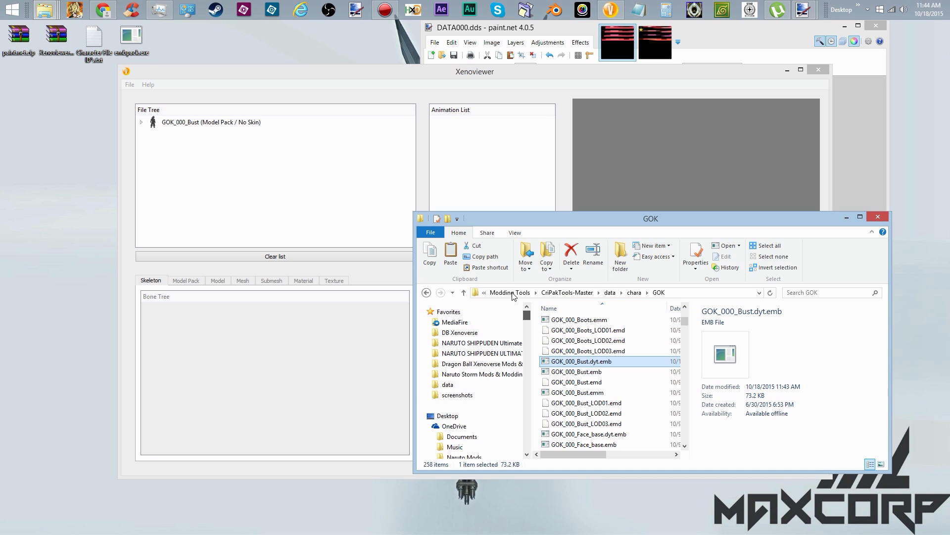
pyautogui.click(453, 332)
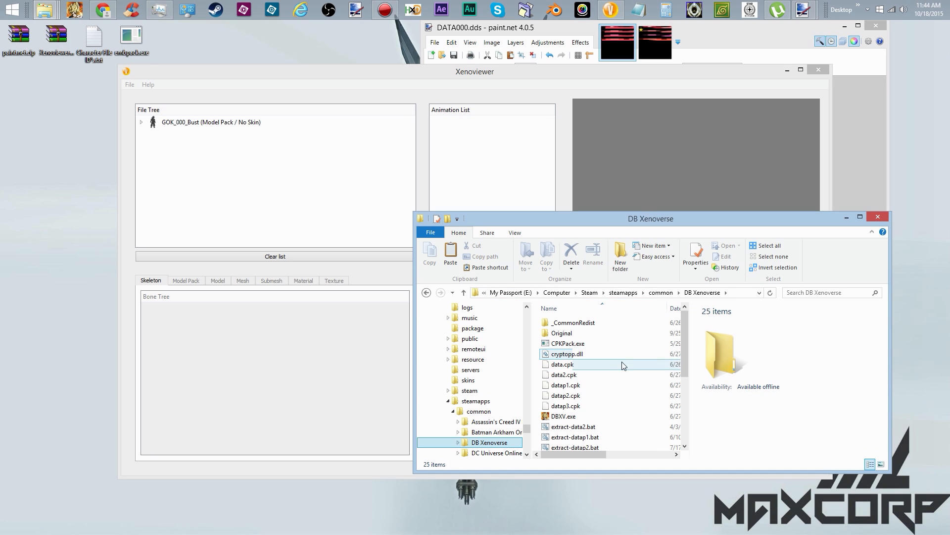
pyautogui.click(613, 427)
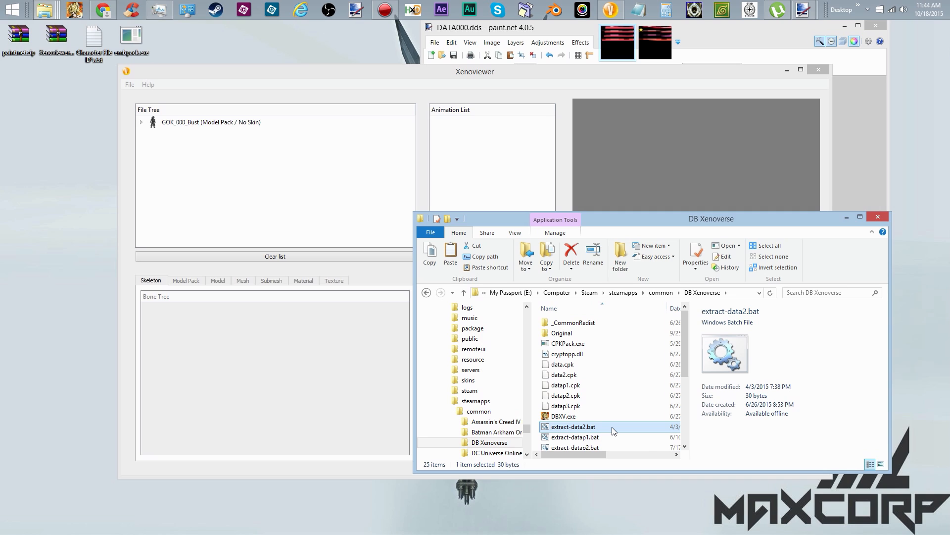
pyautogui.doubleClick(613, 429)
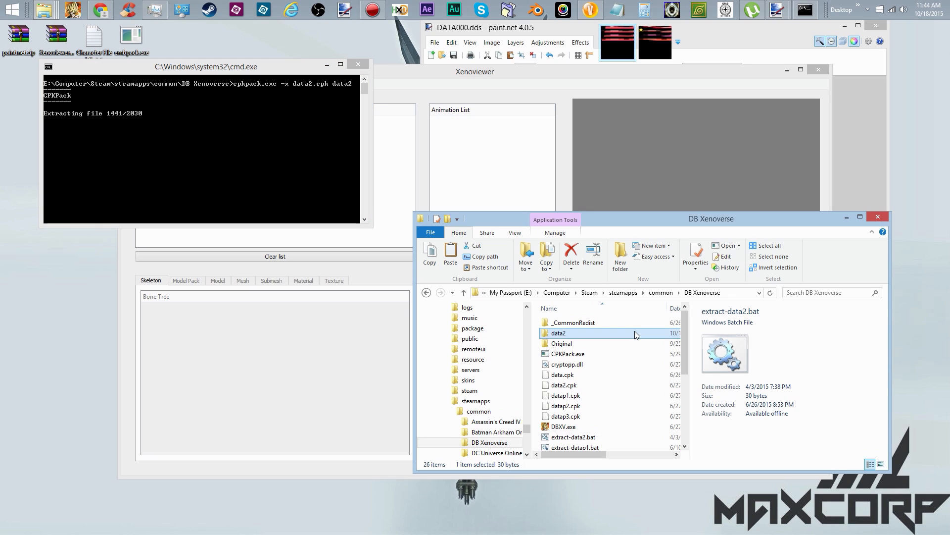
# Paste the copied GOK_000_Bust.dyt.emb into the extracted data2\data\chara\GOK folder.
pyautogui.doubleClick(636, 333)
pyautogui.doubleClick(623, 325)
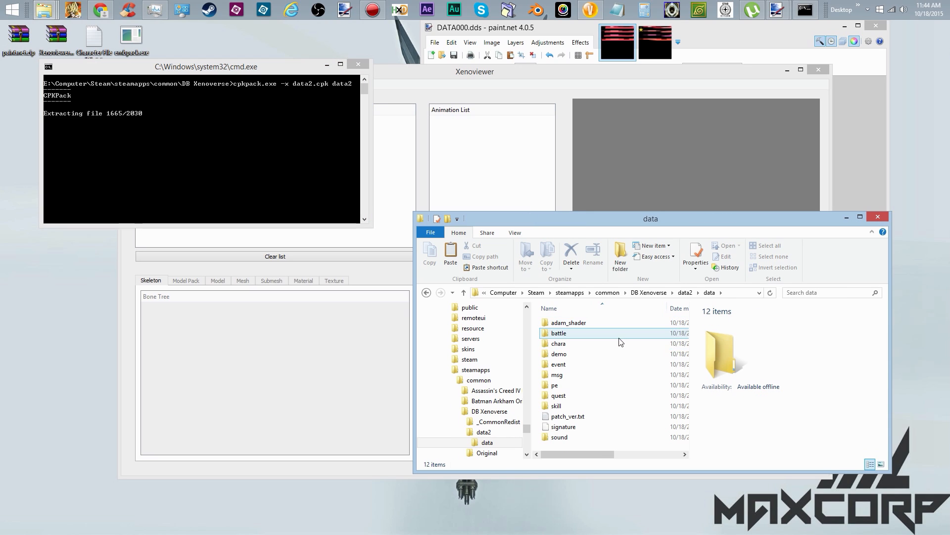
pyautogui.doubleClick(615, 345)
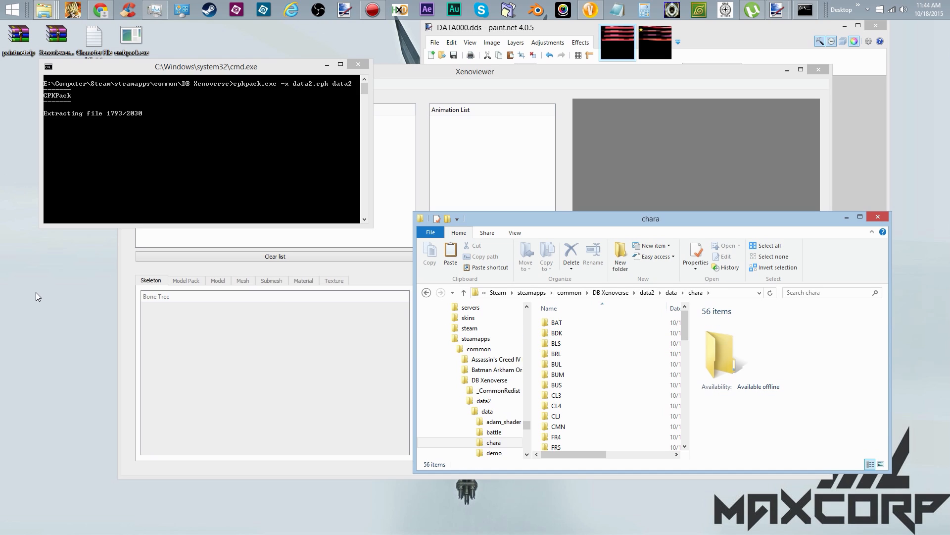
pyautogui.moveTo(688, 337); pyautogui.dragTo(685, 376)
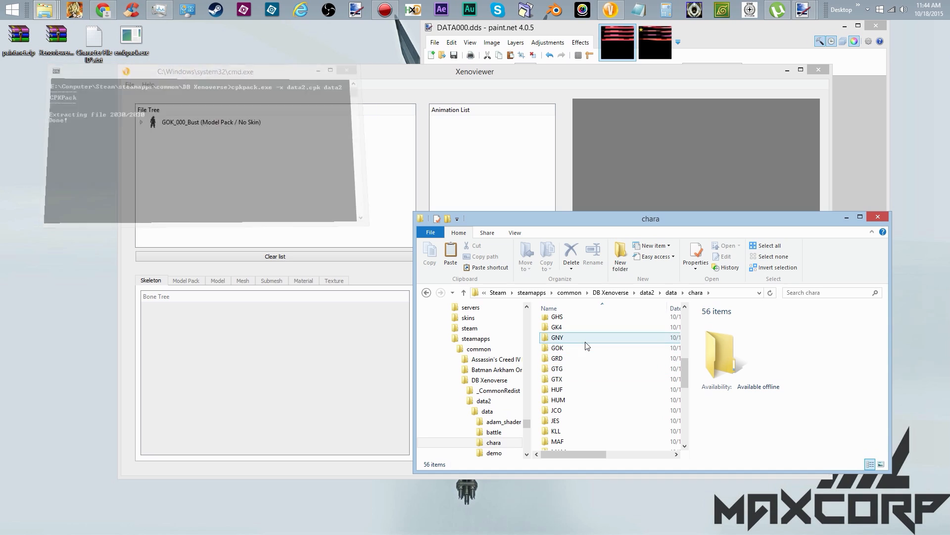
pyautogui.doubleClick(586, 347)
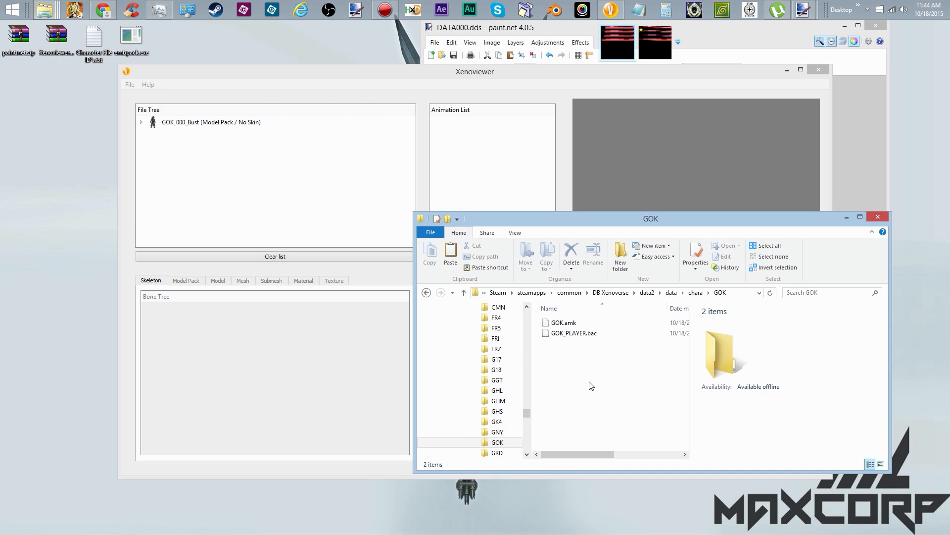
pyautogui.hotkey('ctrl', 'v')
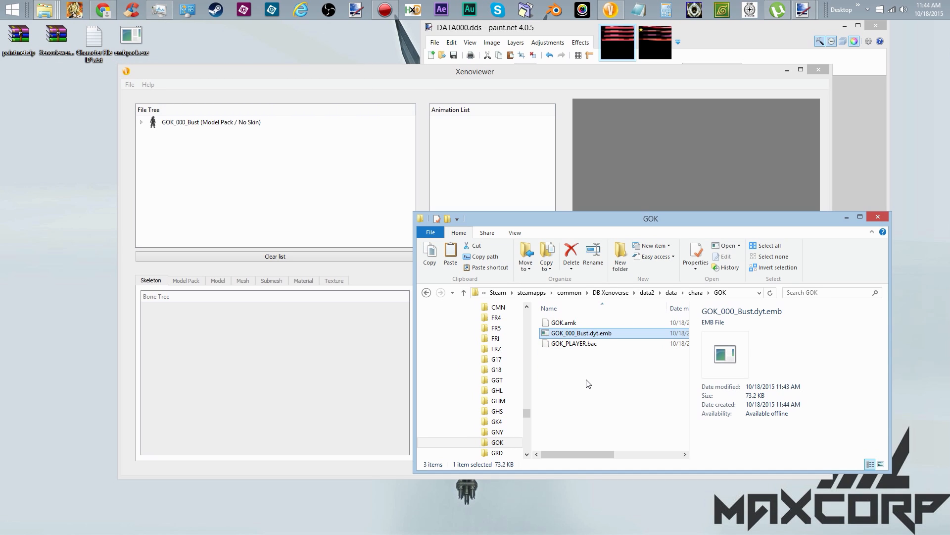
# Return to the DB Xenoverse folder and repack data2 into data2.cpk by running pack-data-2.bat.
pyautogui.click(611, 292)
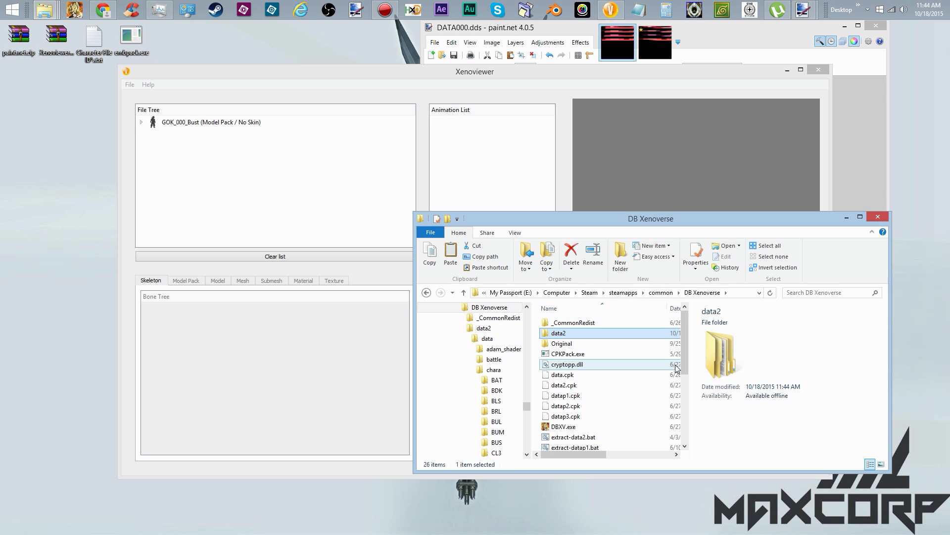
pyautogui.scroll(-5, 687, 349)
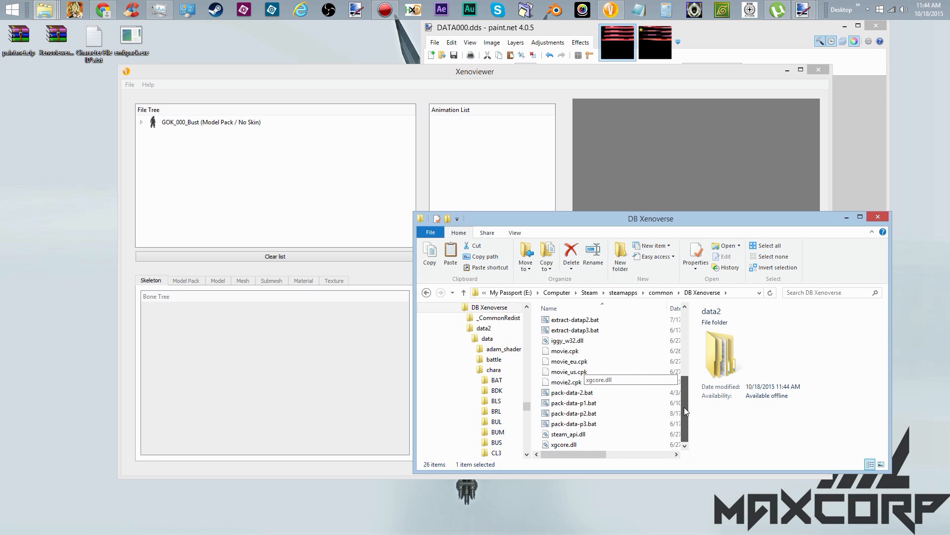
pyautogui.doubleClick(622, 391)
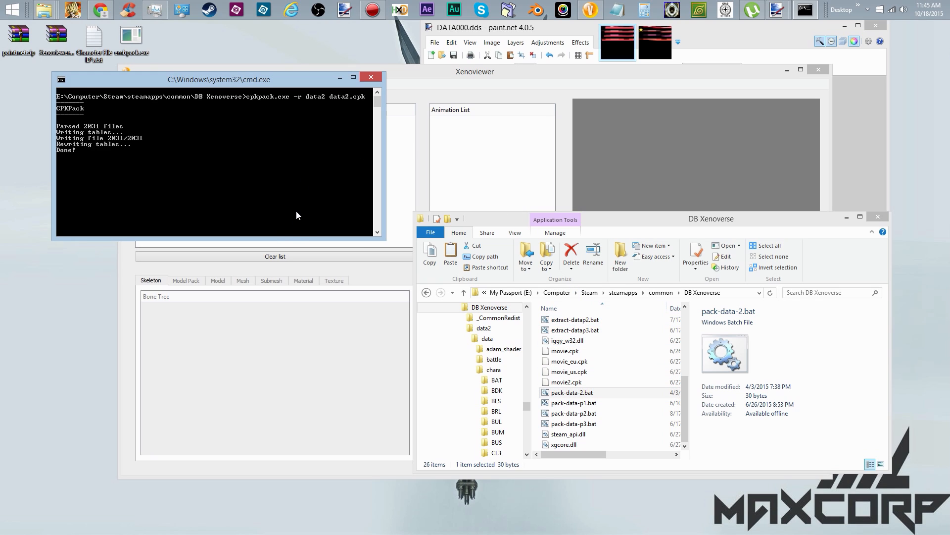
# Launch Dragon Ball Xenoverse and highlight Goku on the Character Select screen to check the recoloured outfit.
pyautogui.click(71, 2)
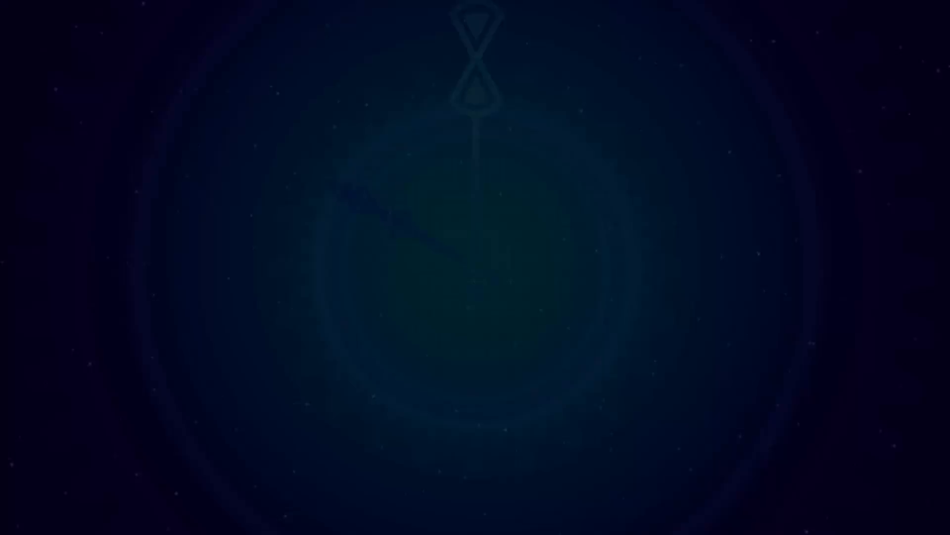
pyautogui.press('Right')
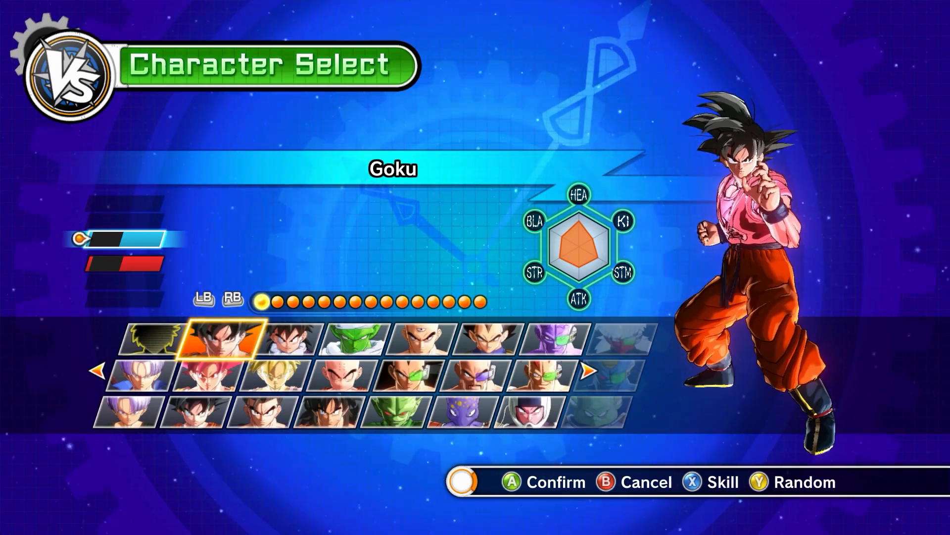